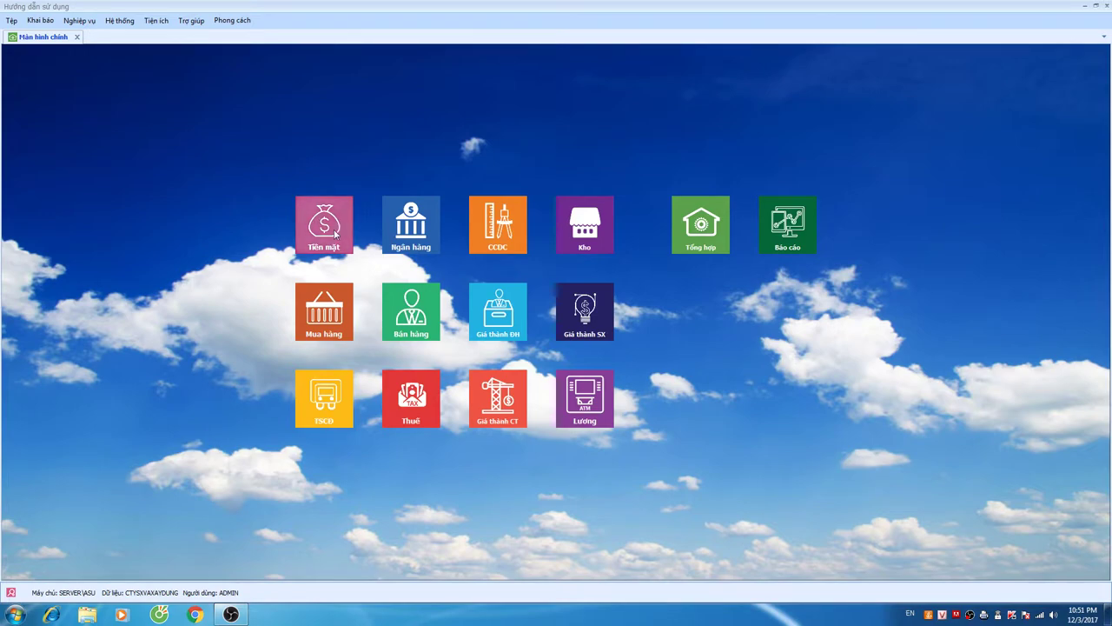
click(319, 219)
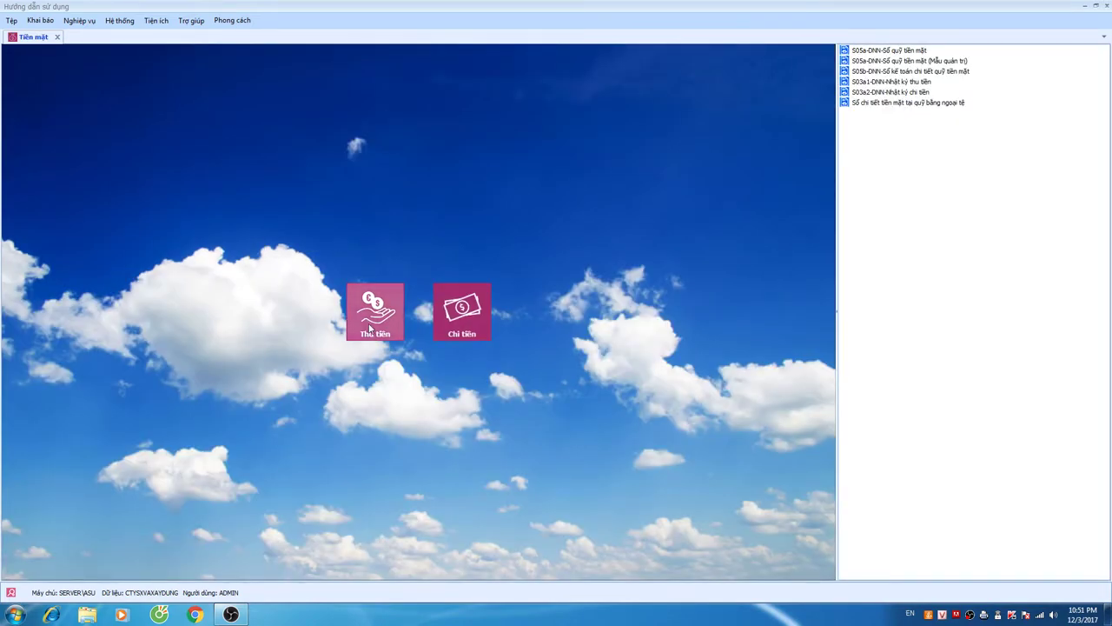
click(372, 323)
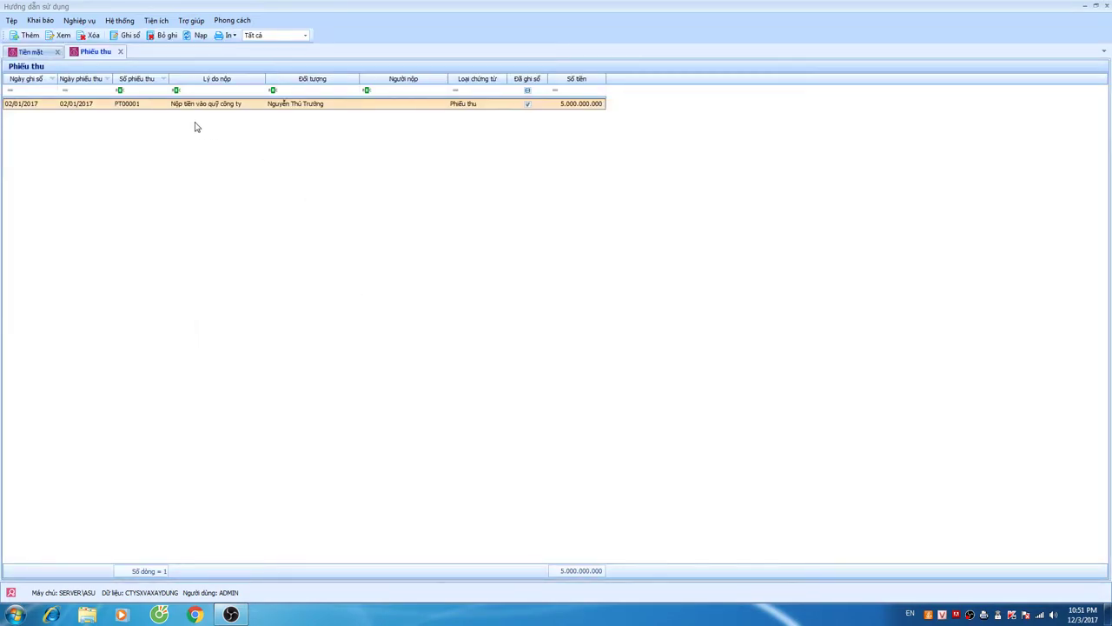
click(27, 36)
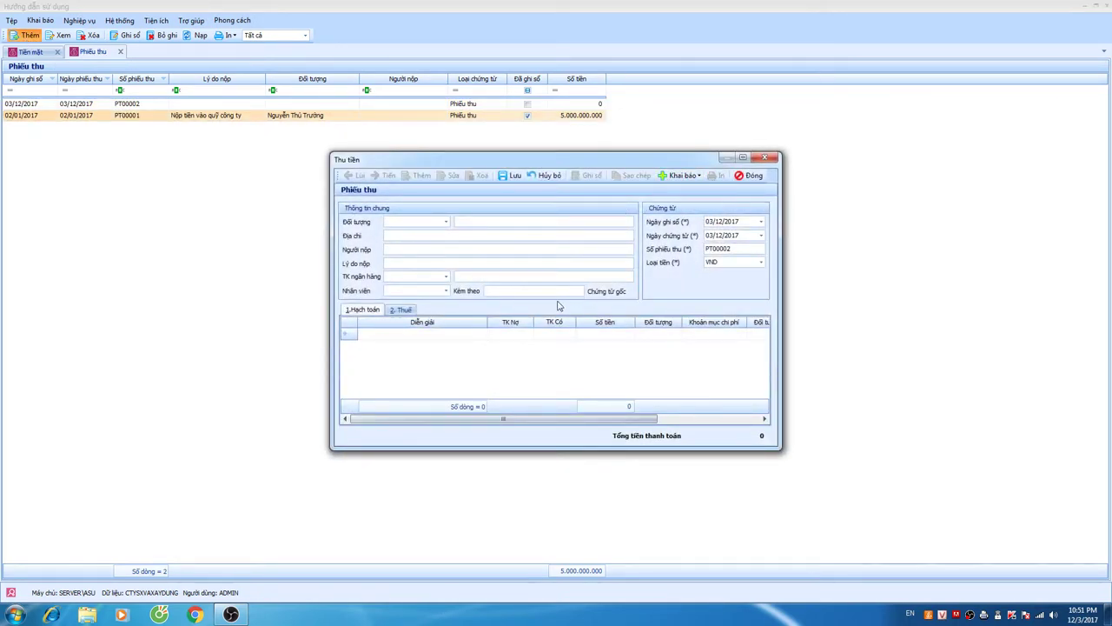
click(749, 174)
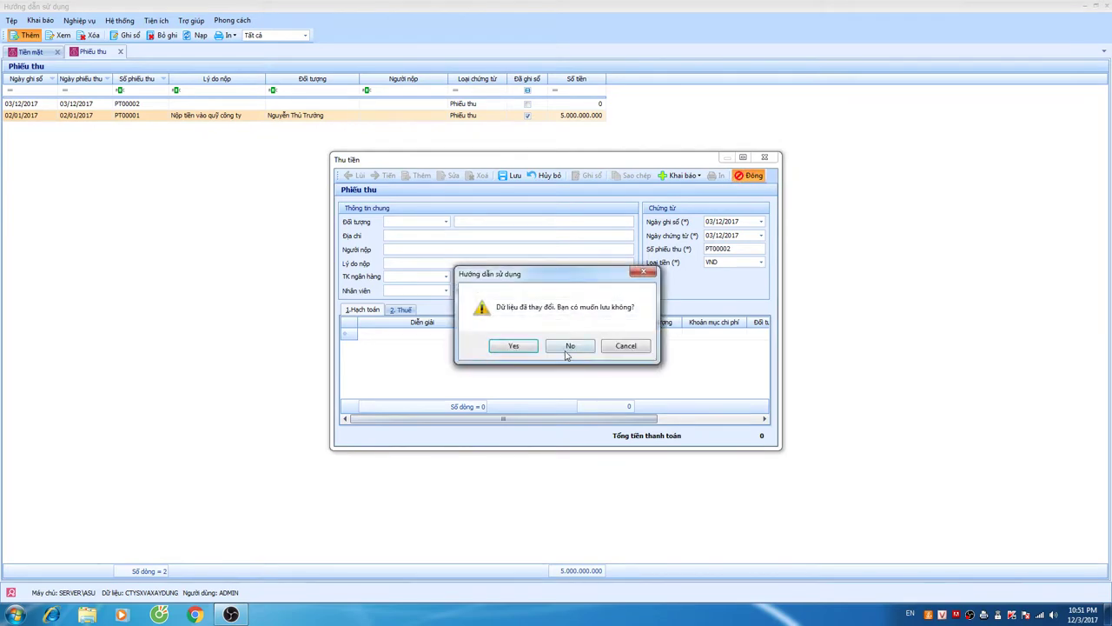
click(567, 346)
Step: Open the cash receipt list (Phiếu thu) and start a new receipt
click(79, 21)
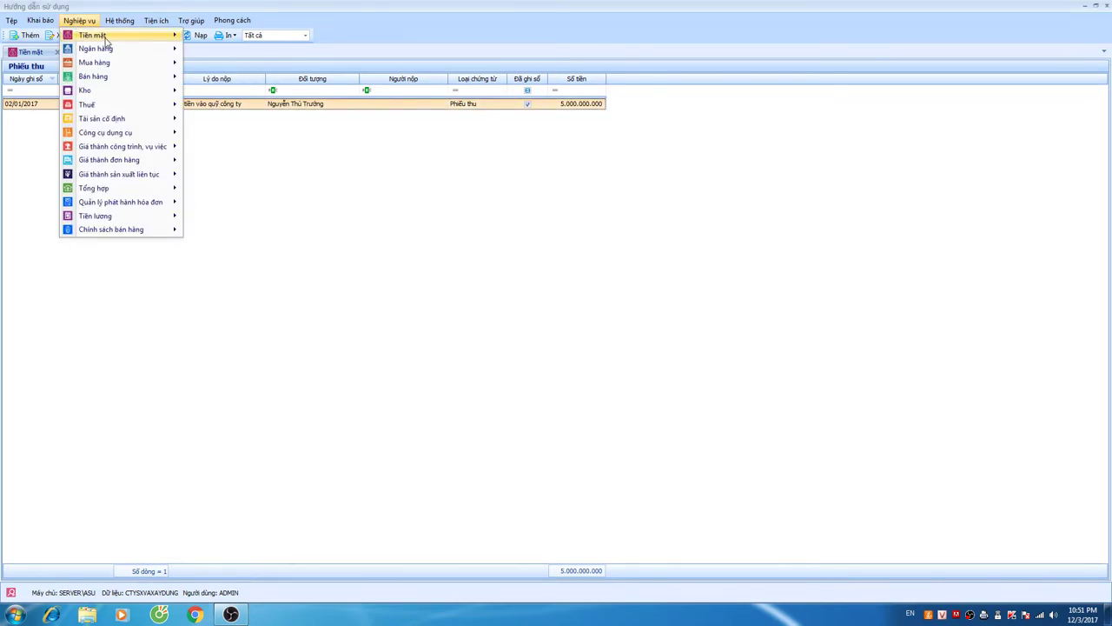
mouse_move(105, 40)
click(211, 35)
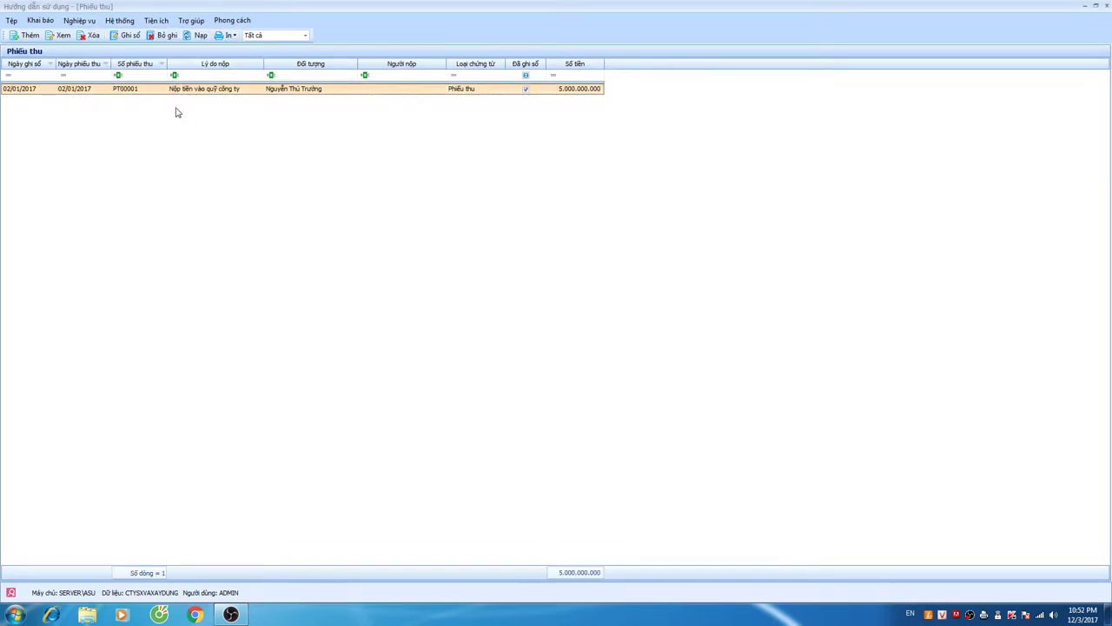
click(27, 35)
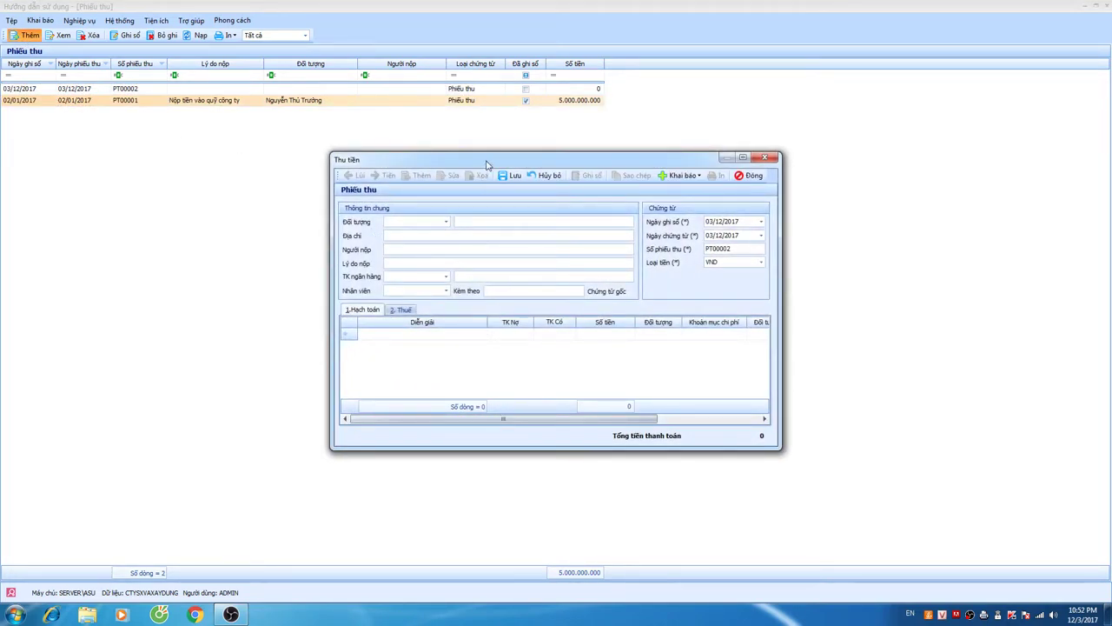
drag(499, 162, 476, 145)
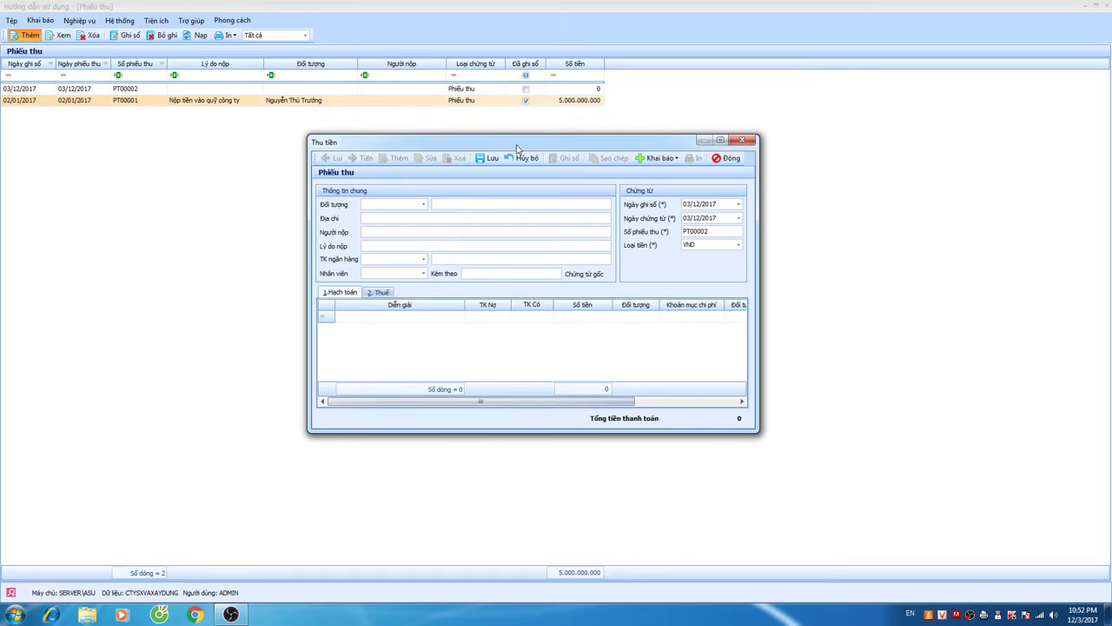
drag(507, 151, 516, 147)
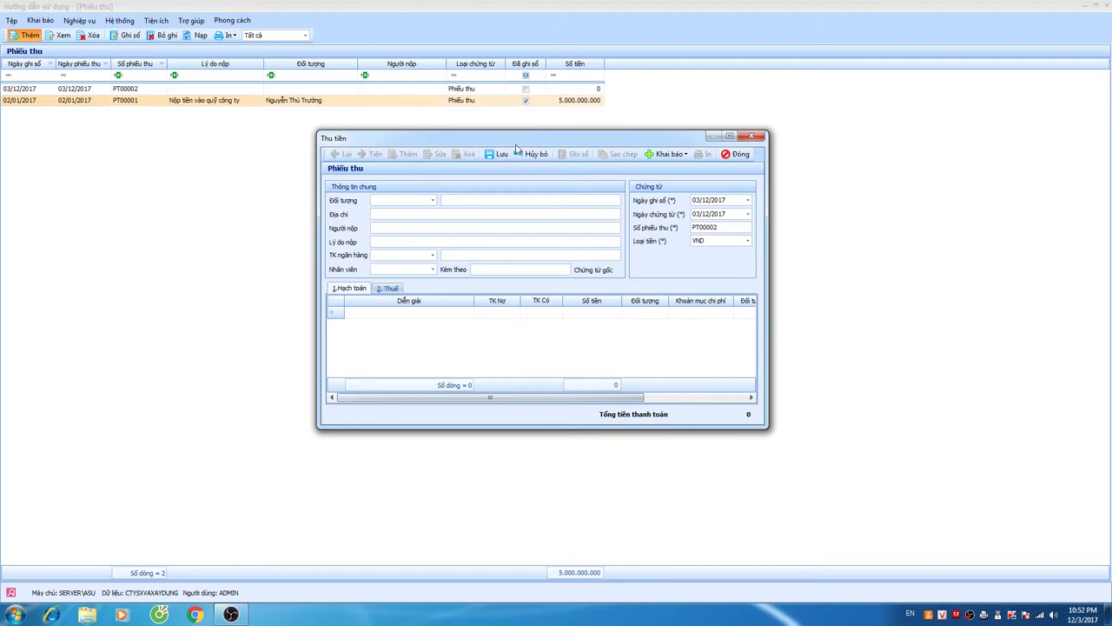
Step: Select Công ty TNHH Vật liệu xây dựng as the receipt's object and enter the payer's full name and the reason Đặt cọc tiền hàng
click(433, 201)
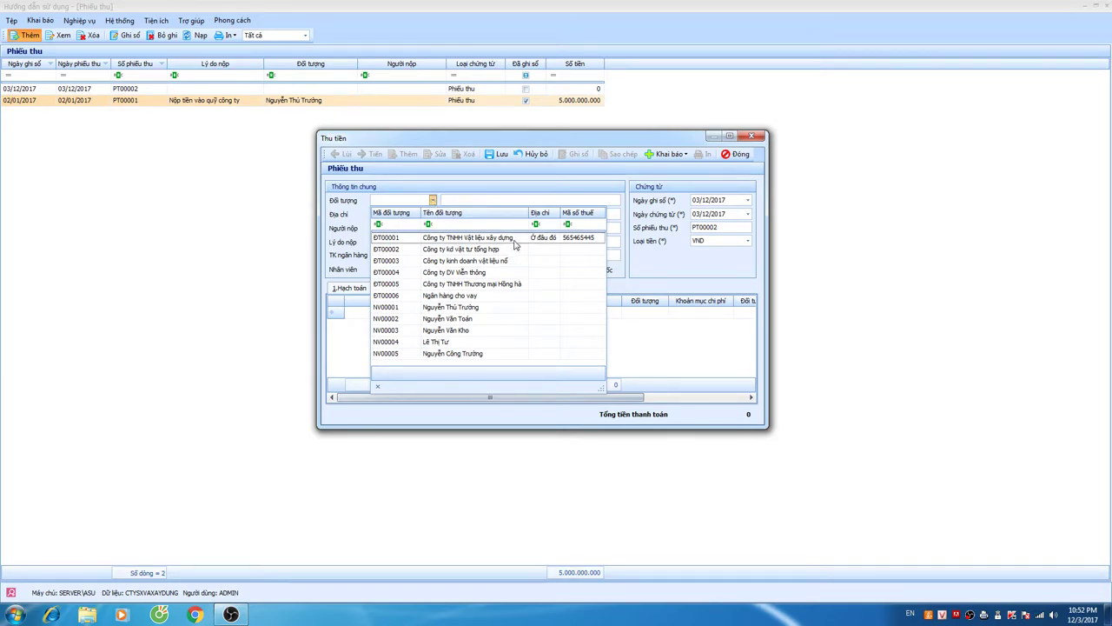
click(463, 243)
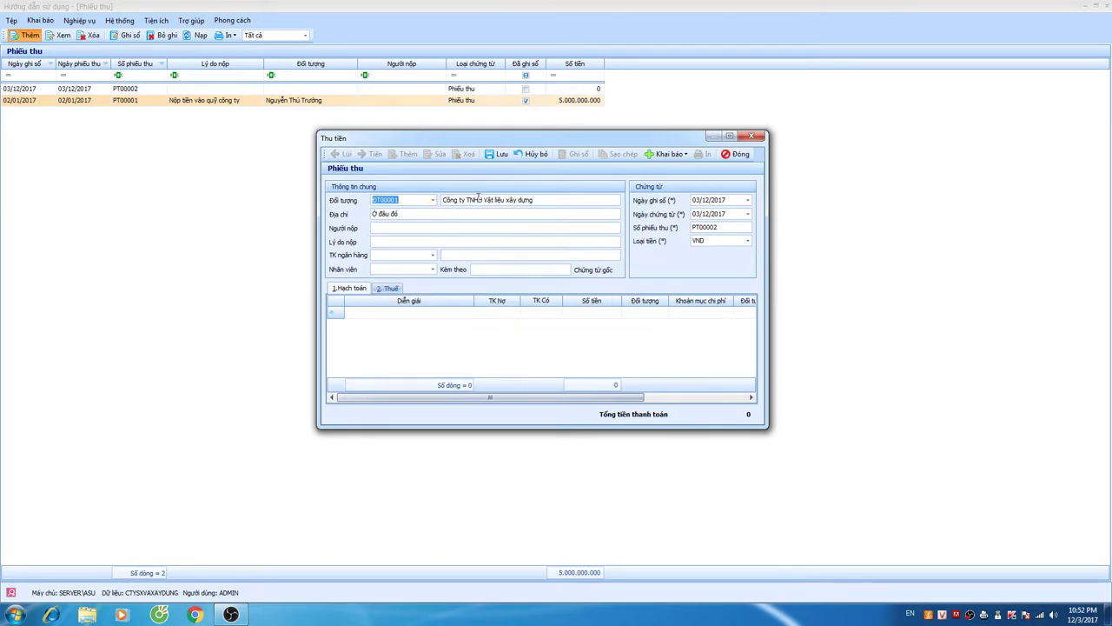
key(Tab)
key(Tab)
text(N)
text(hang)
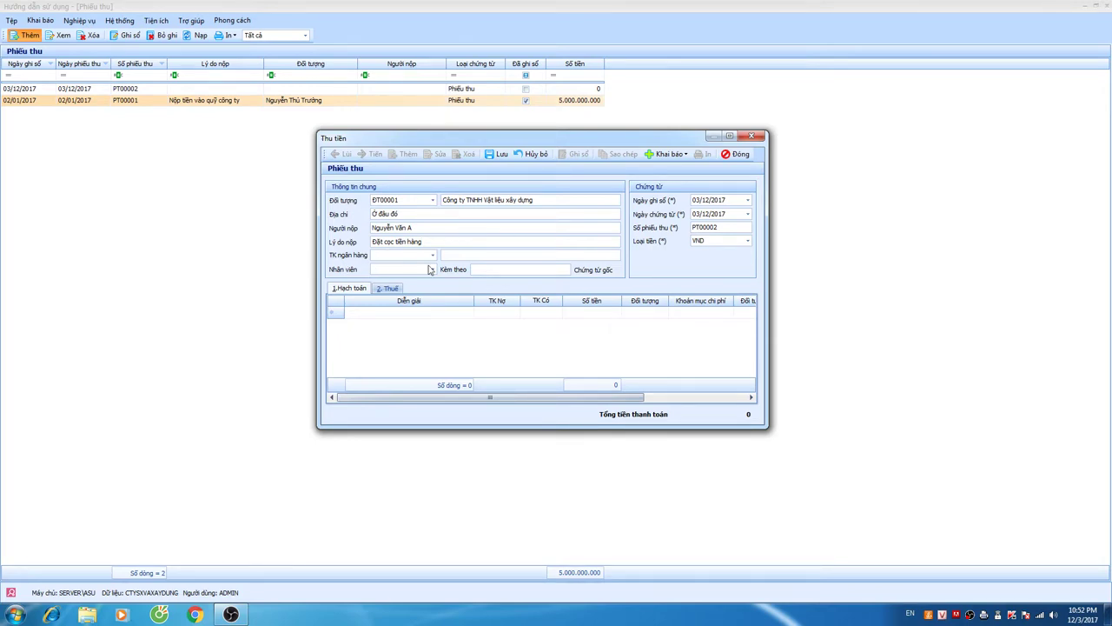
Step: Examine the optional bank account, employee and attachment fields, plus the posting date, voucher date and receipt number
key(Tab)
key(Tab)
key(Tab)
key(Tab)
key(Tab)
drag(519, 142, 524, 146)
key(Tab)
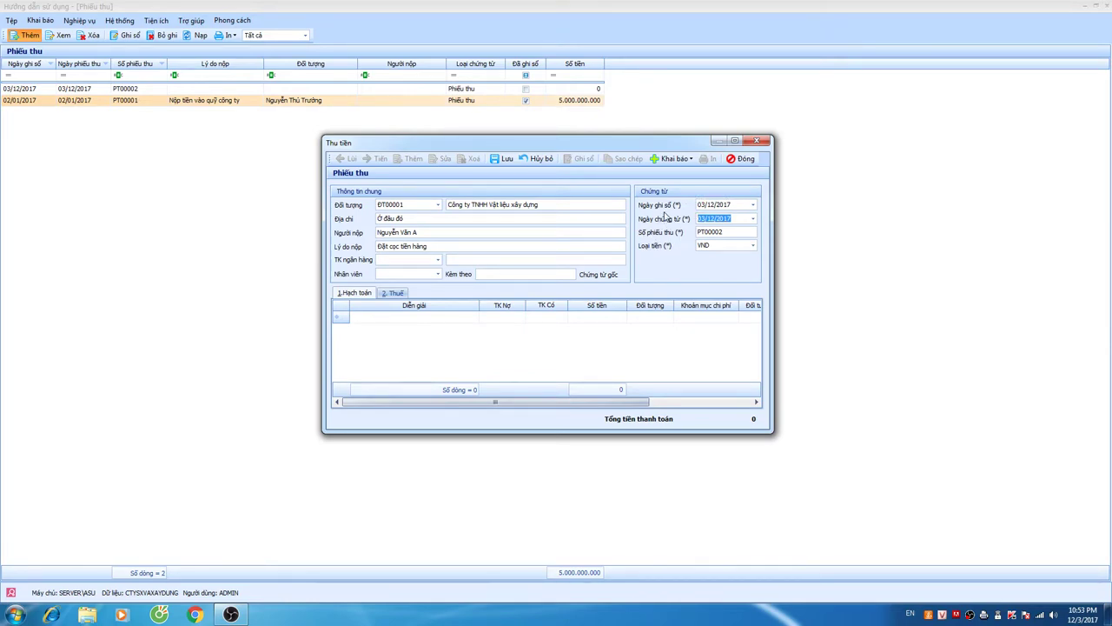
drag(744, 205, 687, 202)
key(Tab)
key(Tab)
Step: Try USD as the receipt currency and switch back to VND
click(720, 246)
click(753, 246)
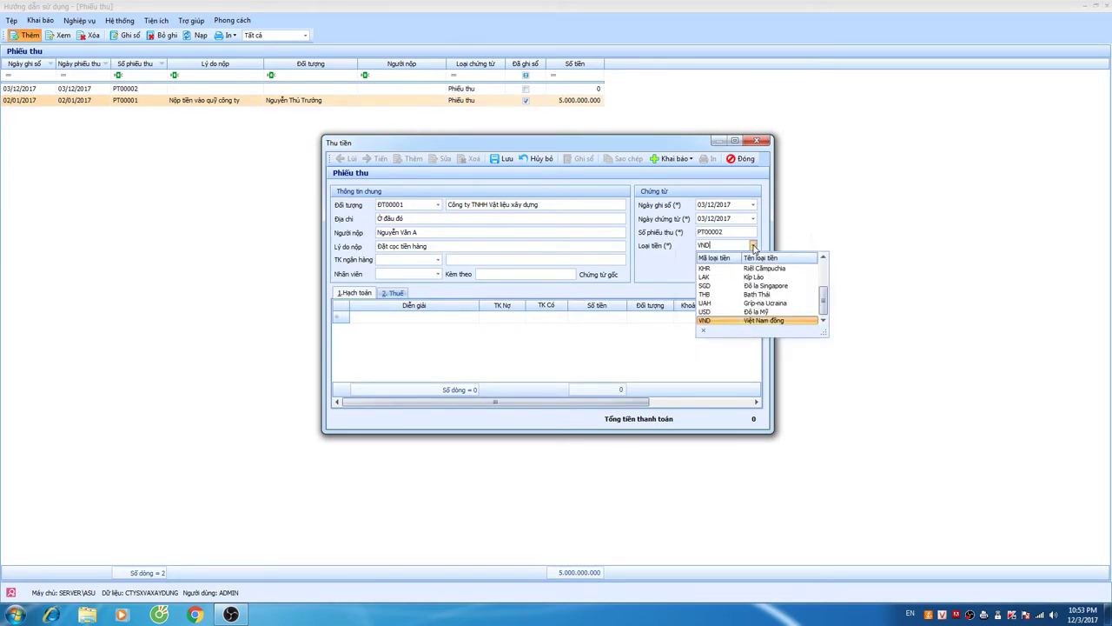
click(756, 312)
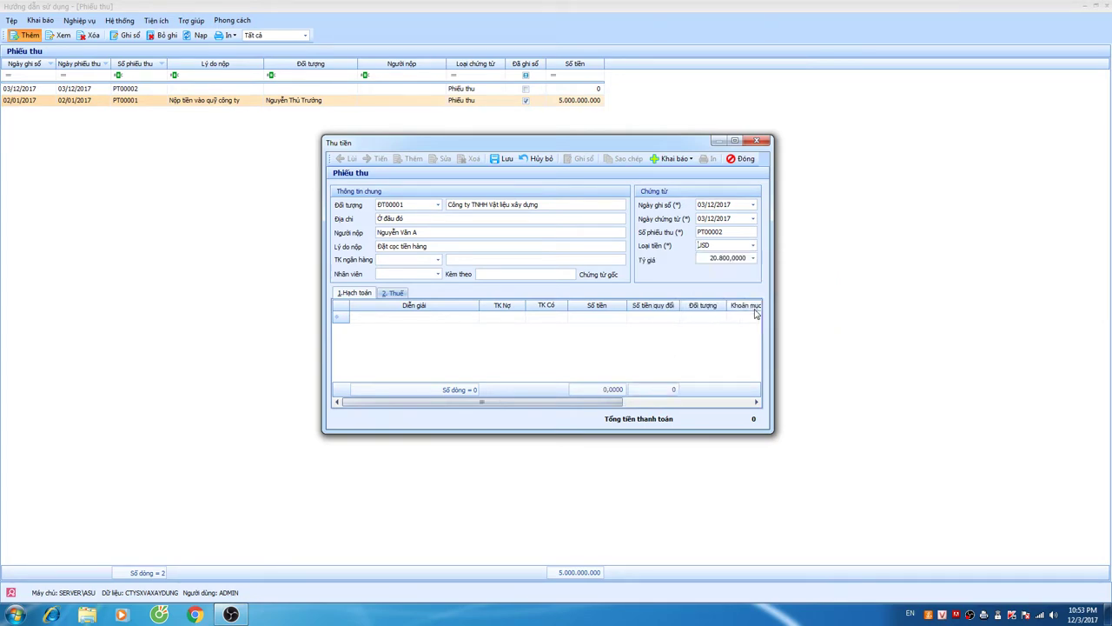
click(753, 246)
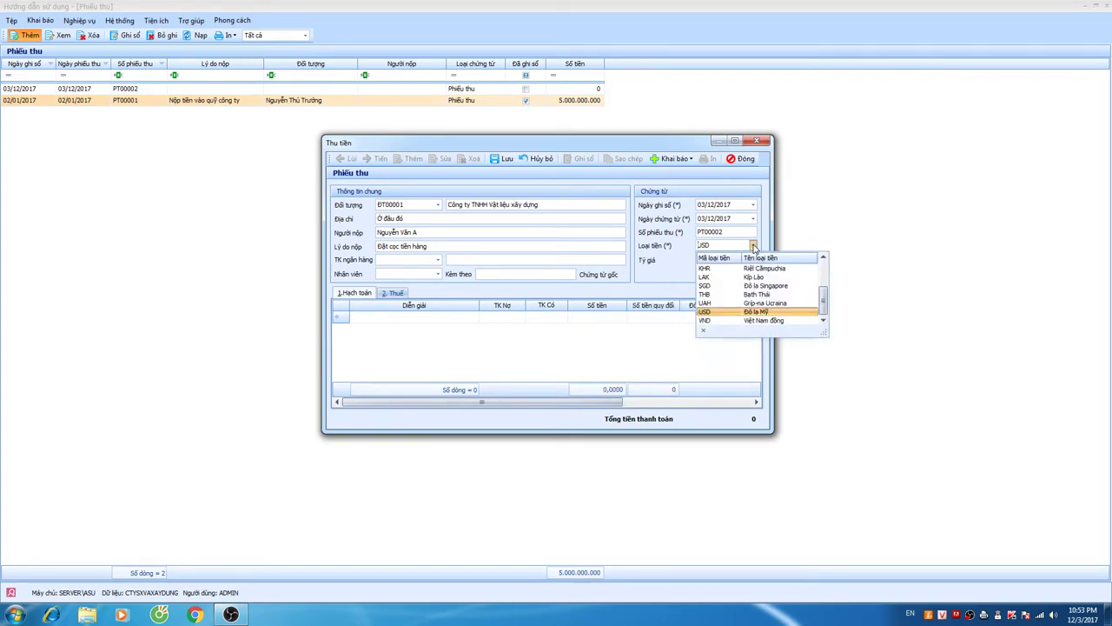
click(751, 320)
Step: Fill in the receipt's accounting line with credit account 131 and the amount 20.000.000
key(Tab)
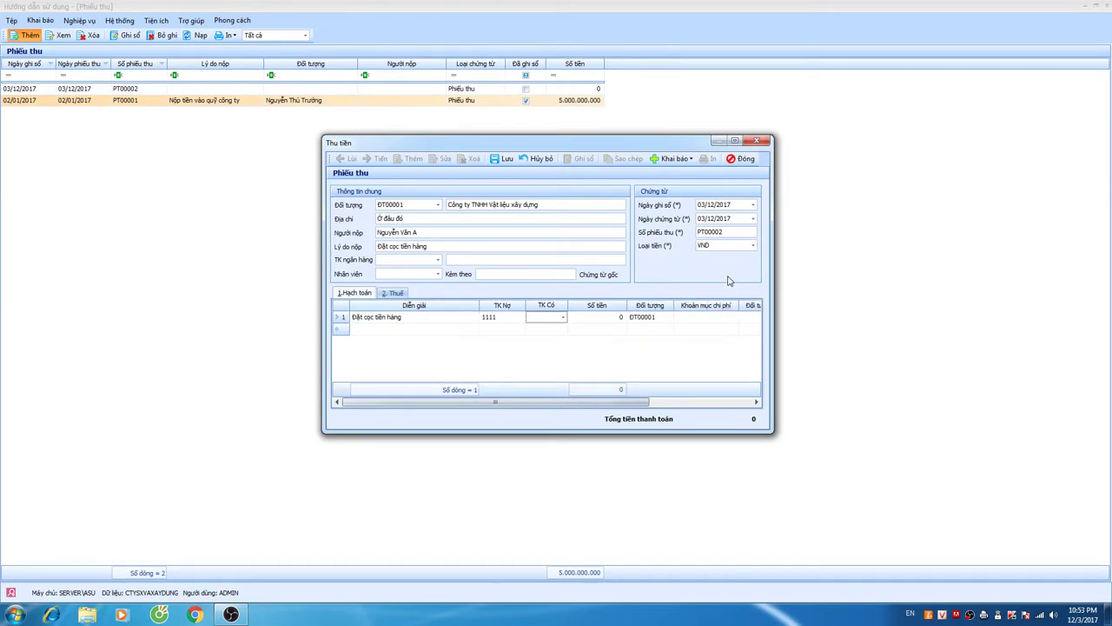
text(131)
key(Return)
key(Tab)
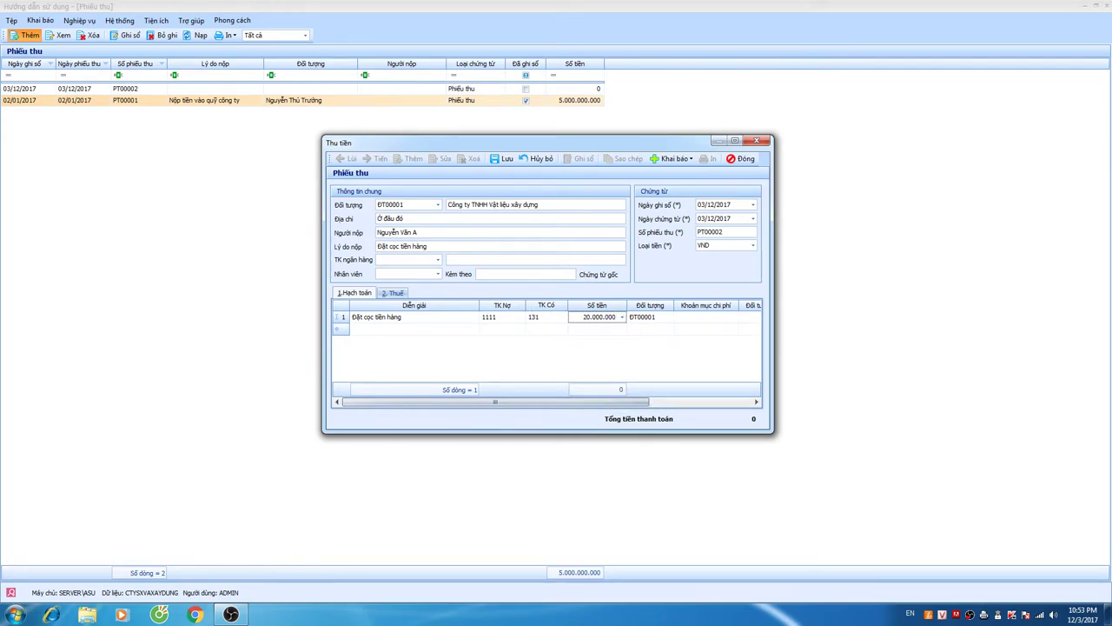
key(Tab)
Step: Examine the optional expense item, cost object, statistics code and contract fields on the accounting line
key(Tab)
key(Tab)
key(Tab)
key(Tab)
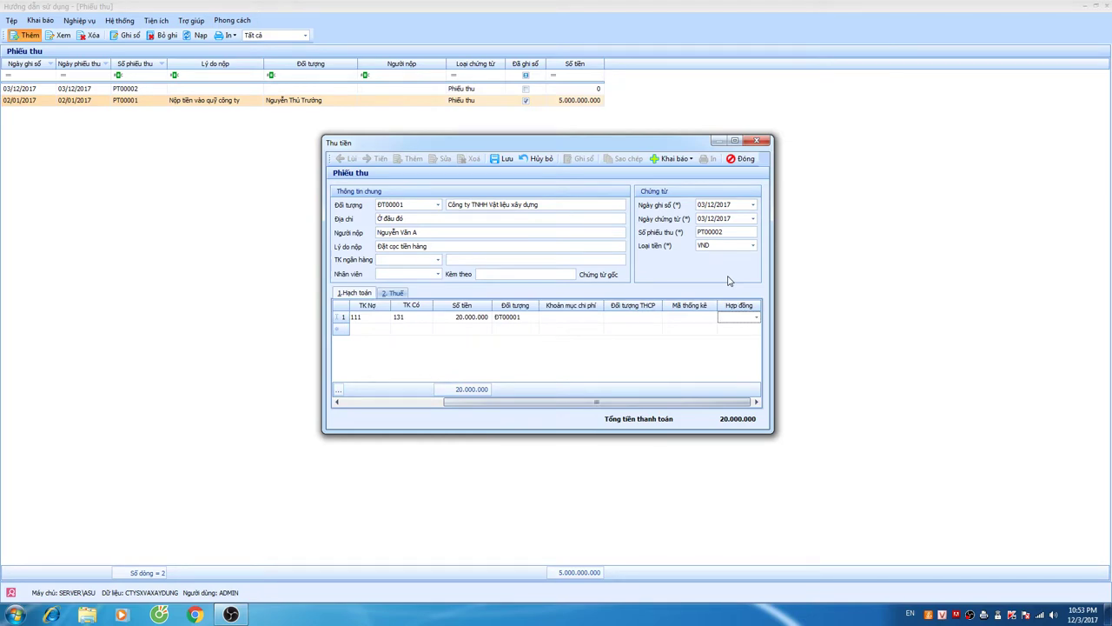
click(714, 320)
click(745, 318)
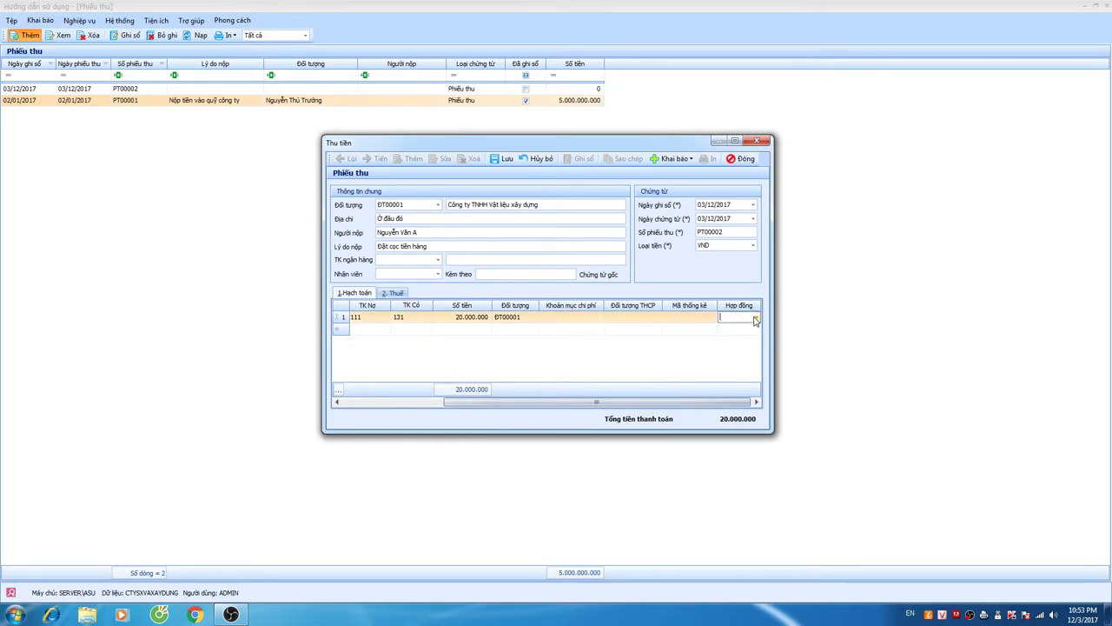
click(756, 317)
click(650, 319)
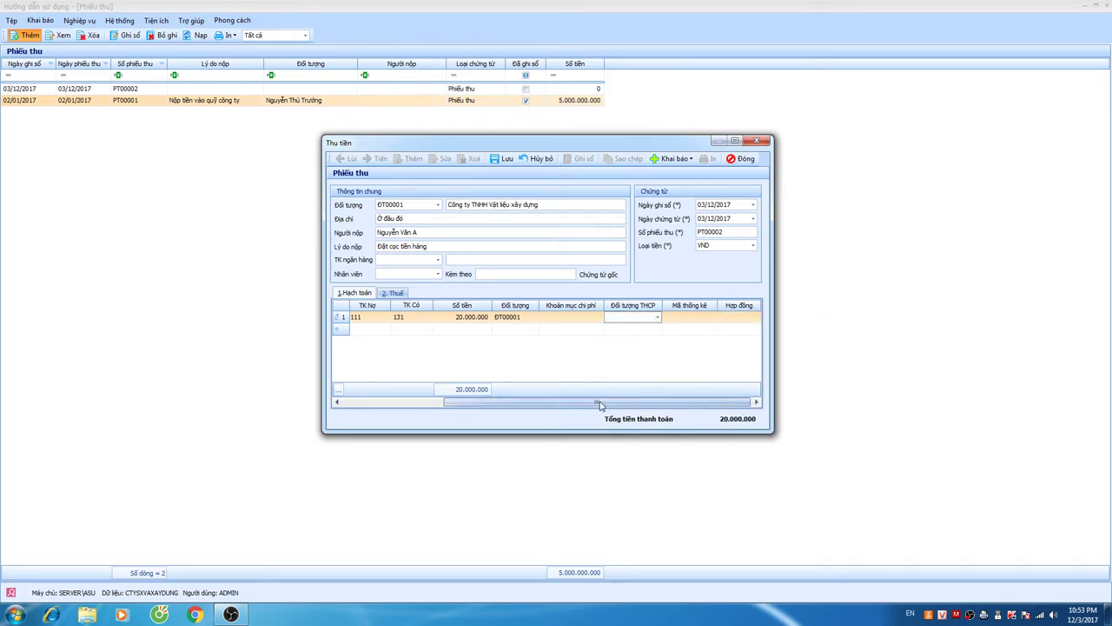
drag(599, 405, 622, 409)
Step: View the choices offered for the accounting line's credit account and cost object (Đối tượng THCP)
click(417, 319)
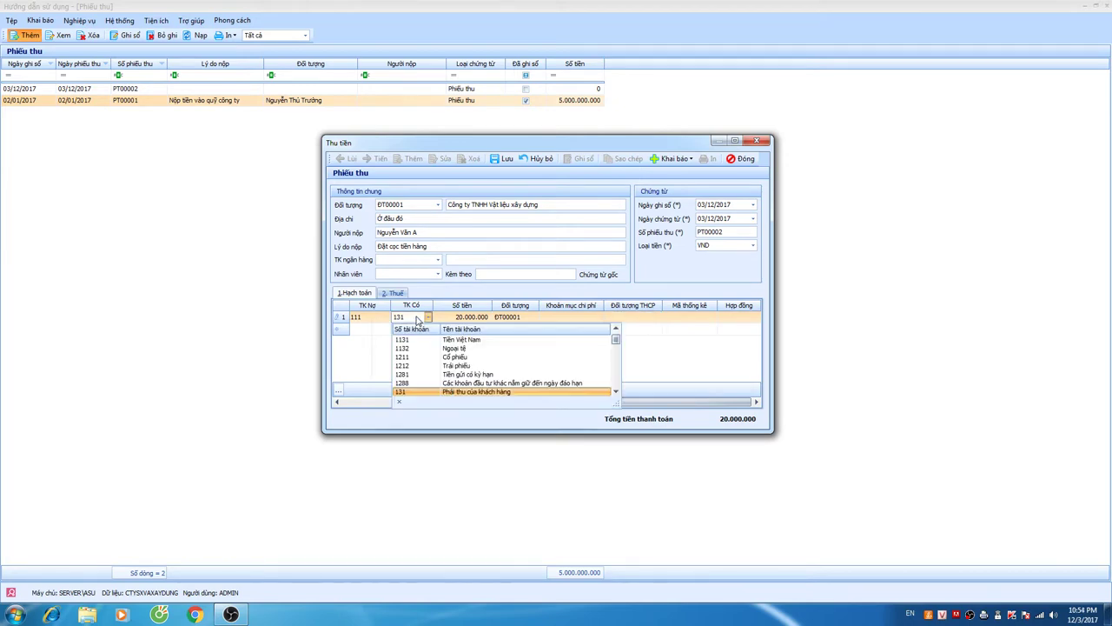
click(417, 319)
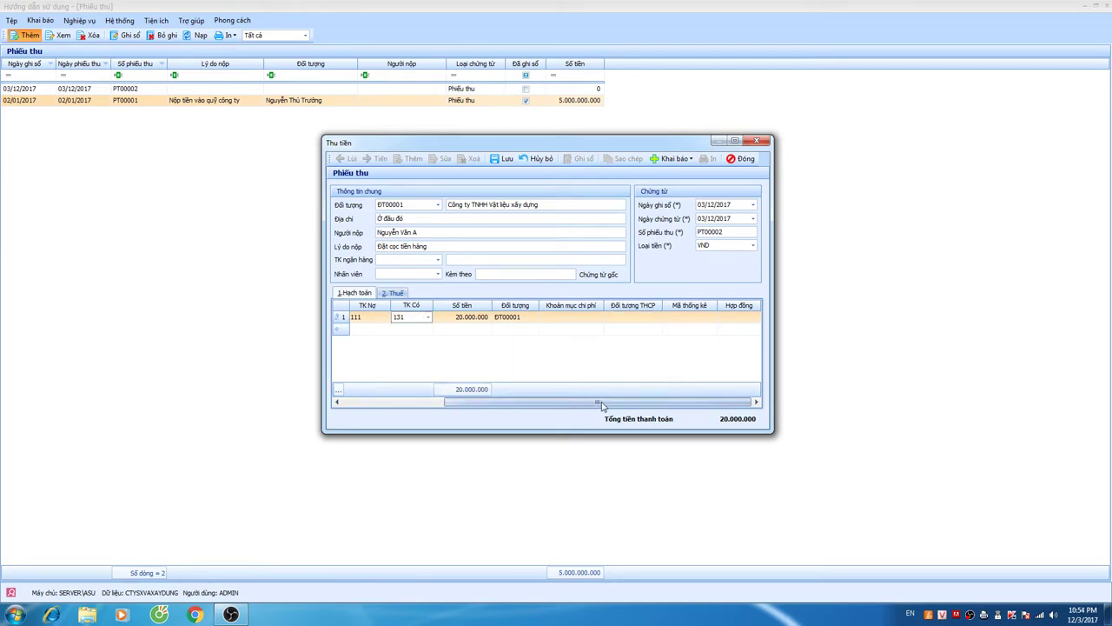
mouse_move(601, 406)
mouse_down()
mouse_move(514, 405)
mouse_move(620, 405)
mouse_up()
click(652, 319)
click(658, 318)
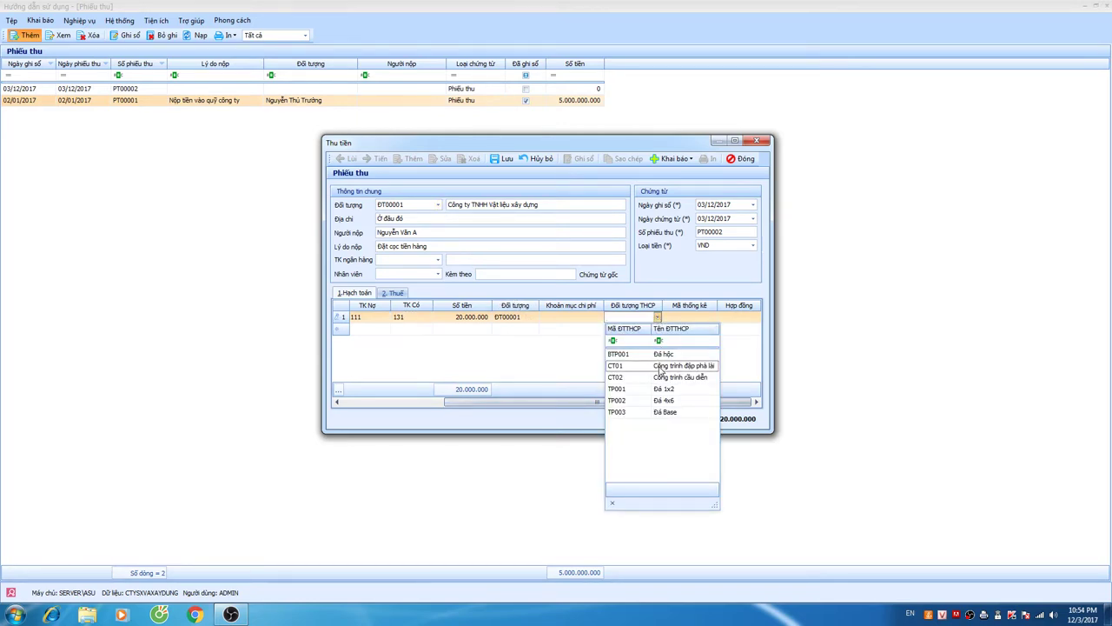
click(526, 370)
Step: Save the deposit receipt for Công ty TNHH Vật liệu xây dựng
drag(598, 405, 497, 405)
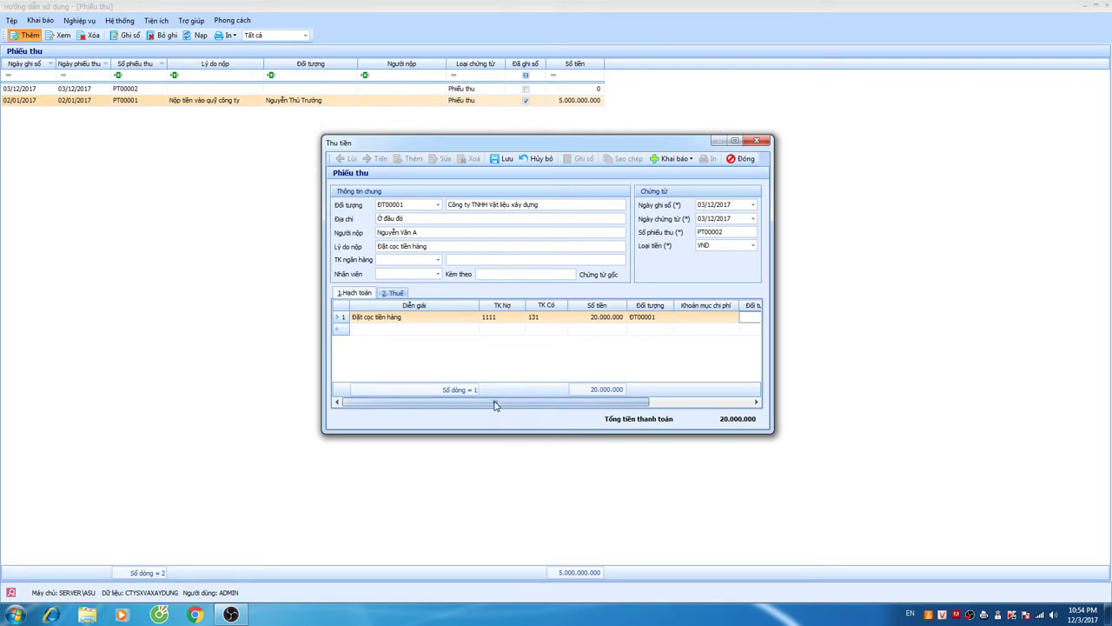
mouse_move(496, 404)
mouse_down()
mouse_move(505, 405)
mouse_move(496, 405)
mouse_up()
click(504, 158)
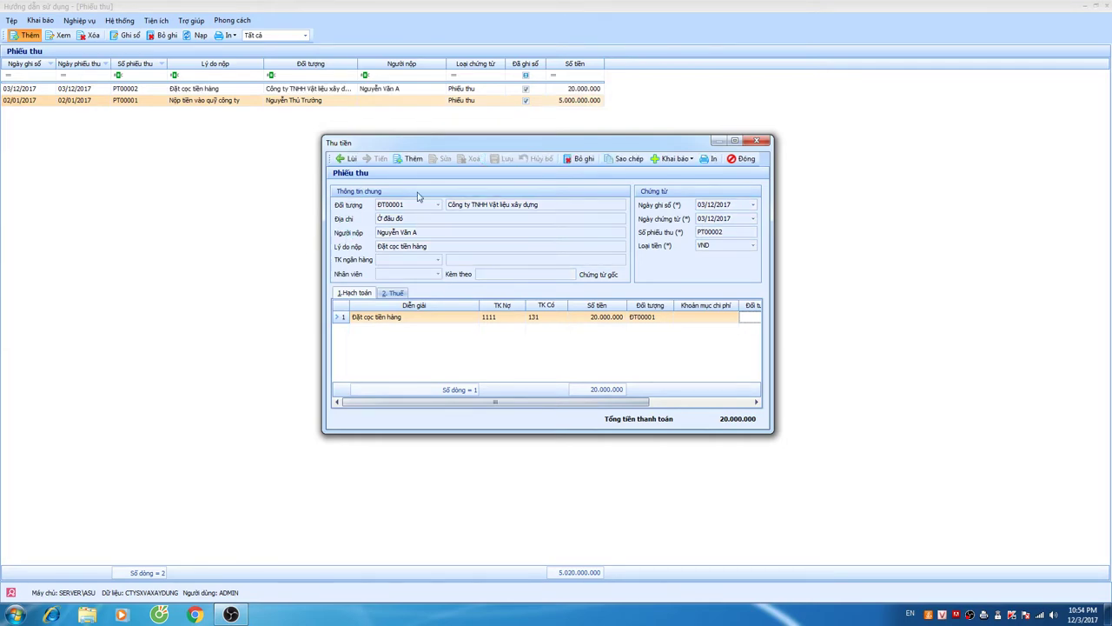
Step: Start another cash receipt and select Công ty kinh doanh vật liệu nổ as its object
click(412, 161)
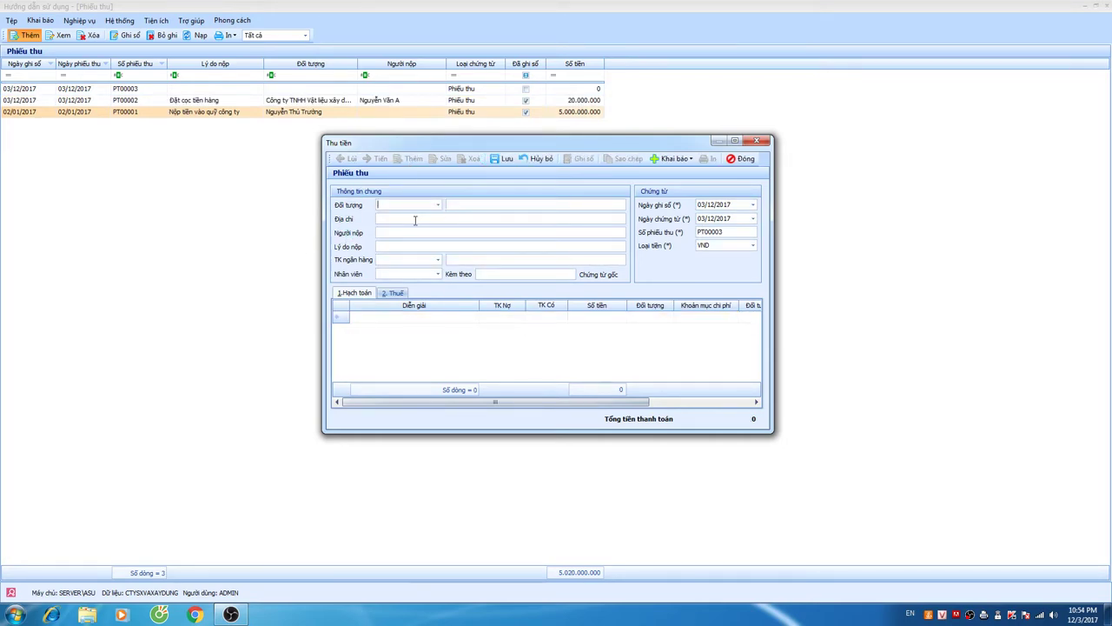
click(438, 204)
click(451, 265)
click(415, 261)
key(Tab)
key(Tab)
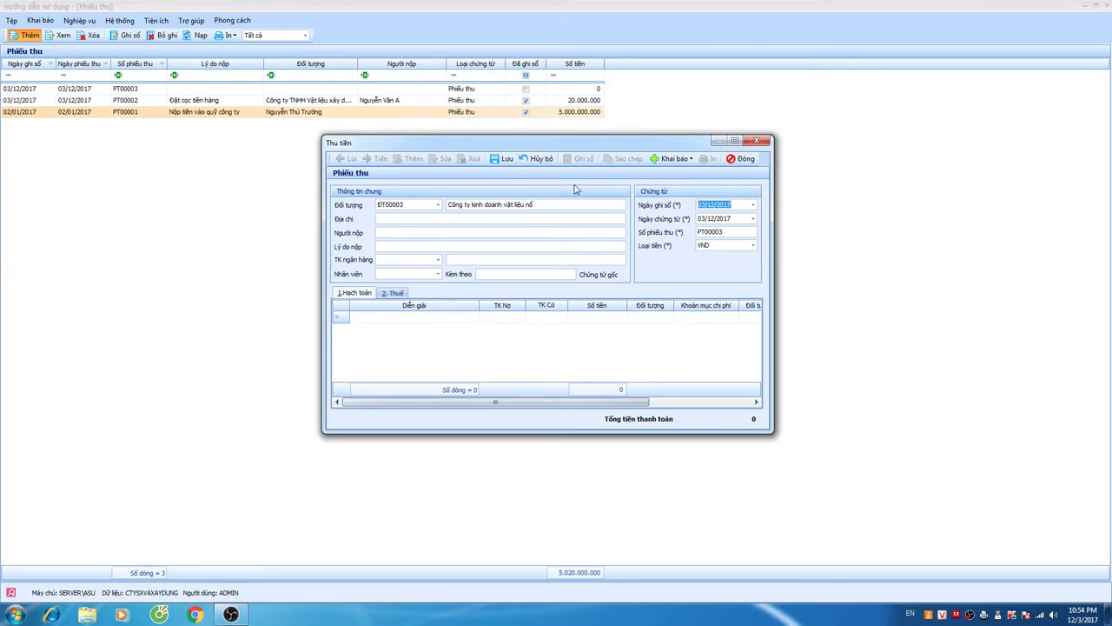
key(Tab)
Step: Add an accounting line to the new receipt with credit account 5111 and the amount 2.000.000
click(382, 316)
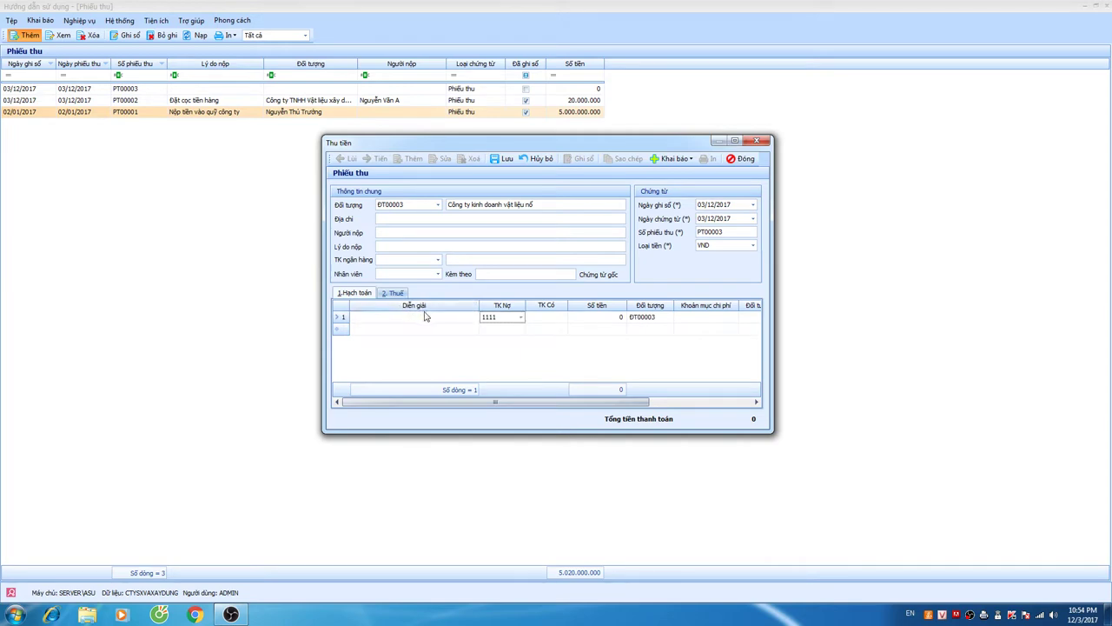
click(540, 318)
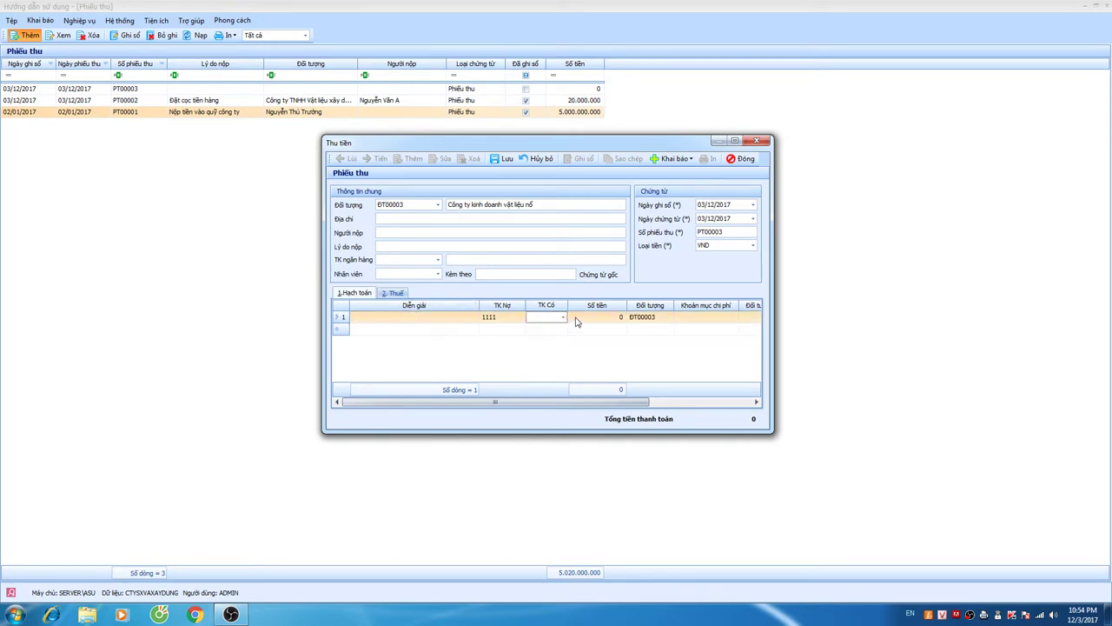
text(5111)
key(Return)
key(Tab)
text(20000)
text(00)
key(Tab)
Step: Add a tax line to the receipt with tax account 33311 and a 10% VAT rate on 2.000.000
click(392, 293)
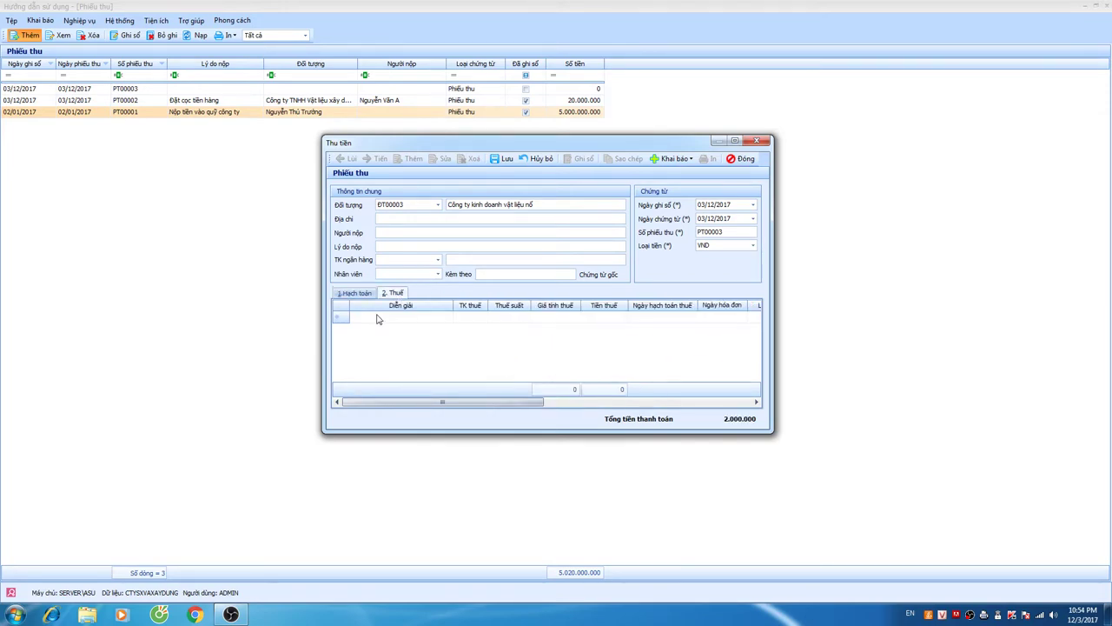
key(Tab)
text(10)
key(Return)
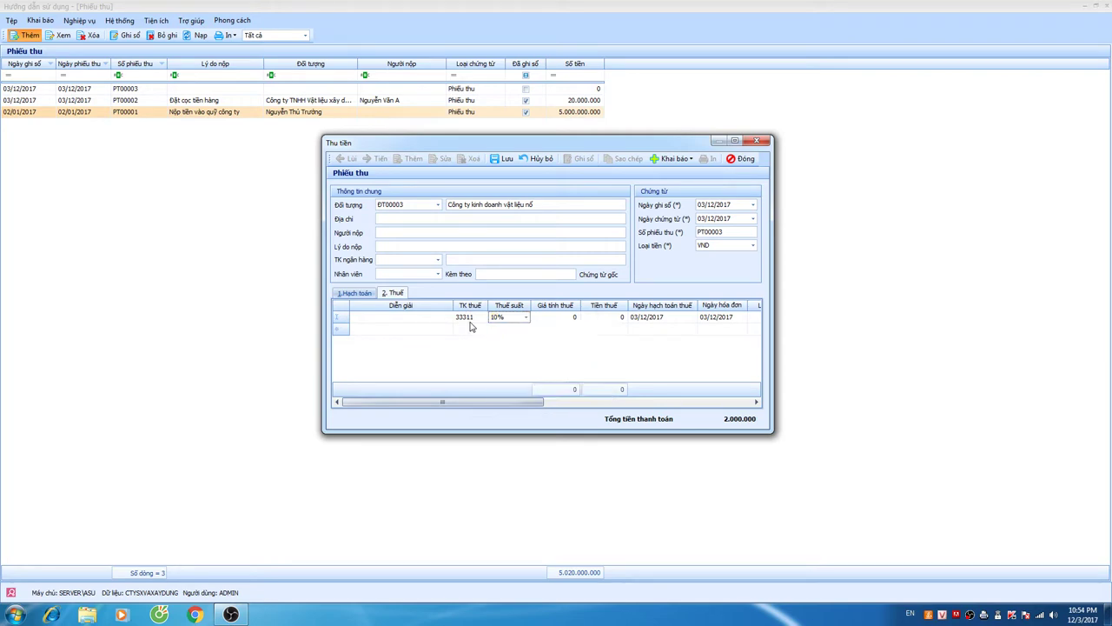
key(Tab)
key(Tab)
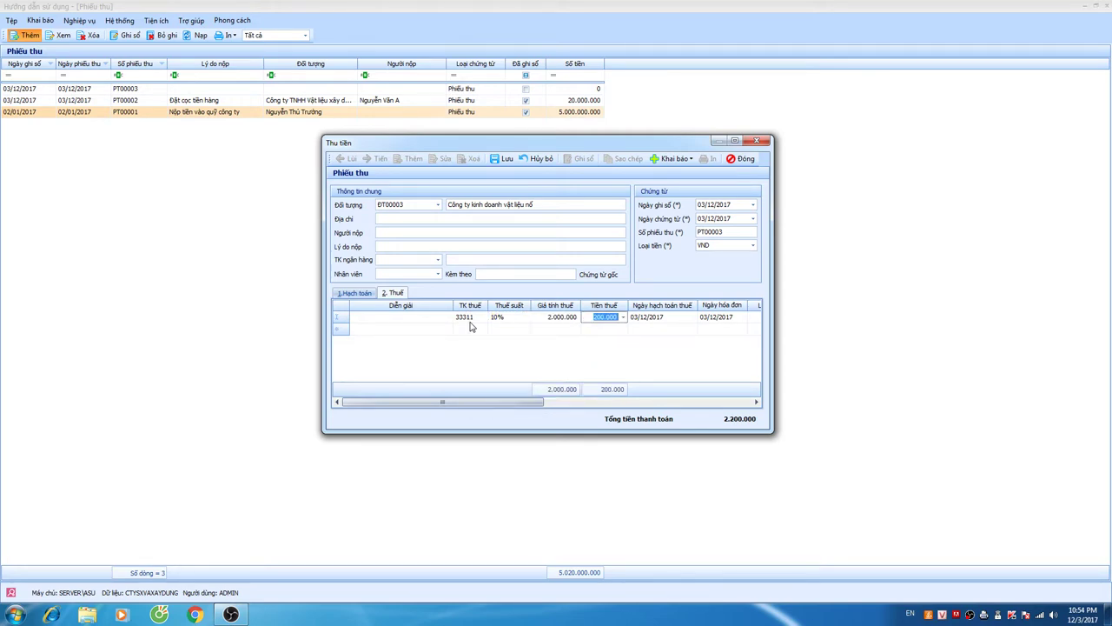
key(Tab)
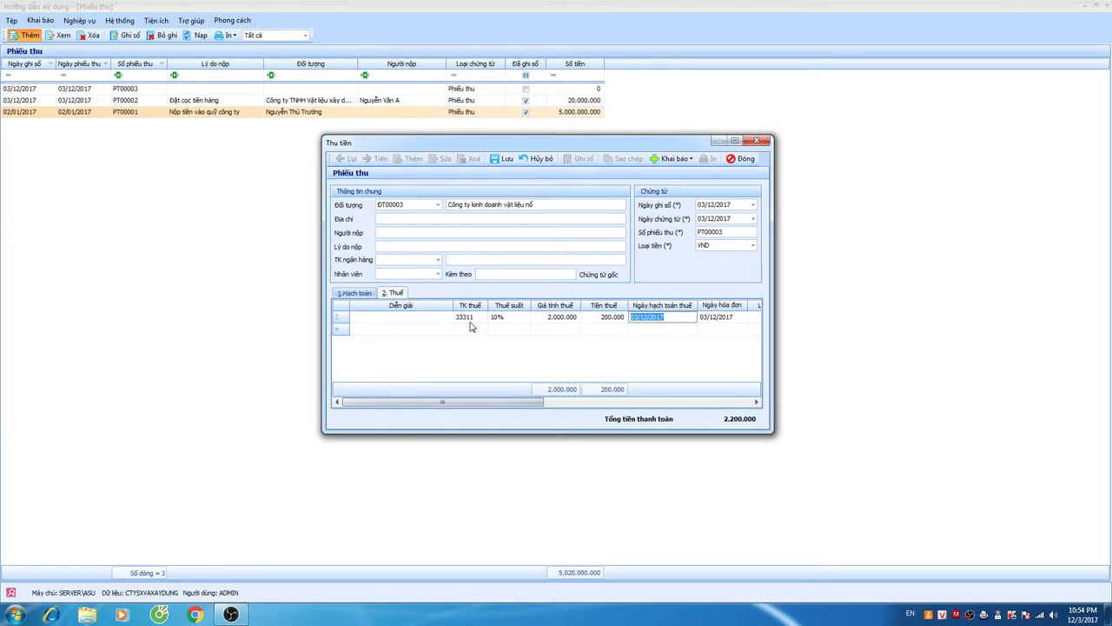
Step: Set the tax line's invoice type to Hóa đơn GTGT and its invoice number to 1323123
key(Tab)
key(Tab)
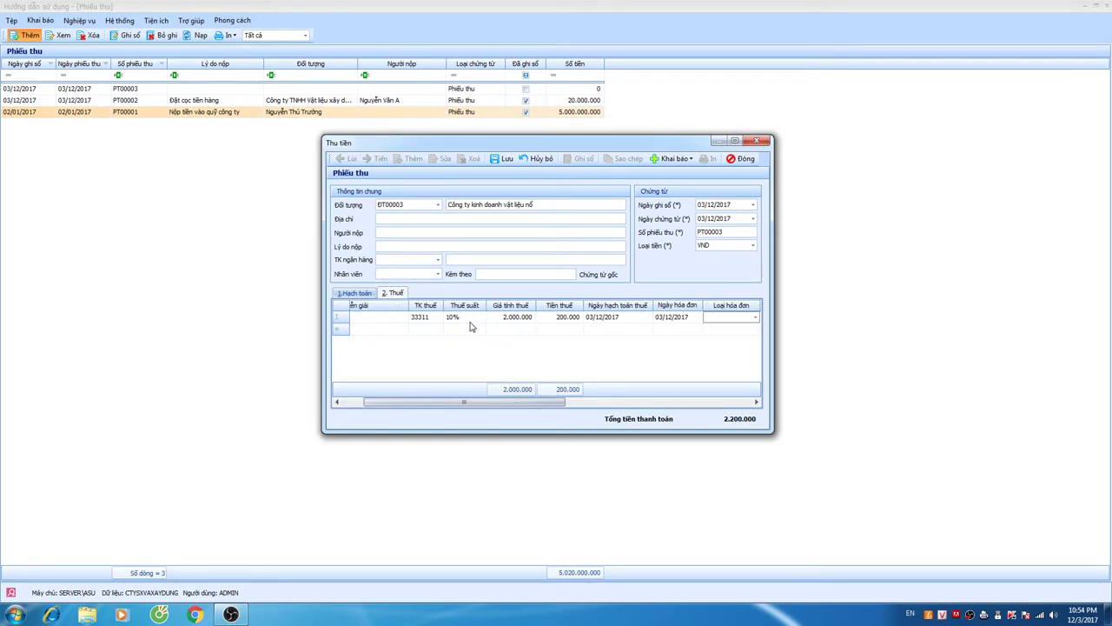
click(756, 318)
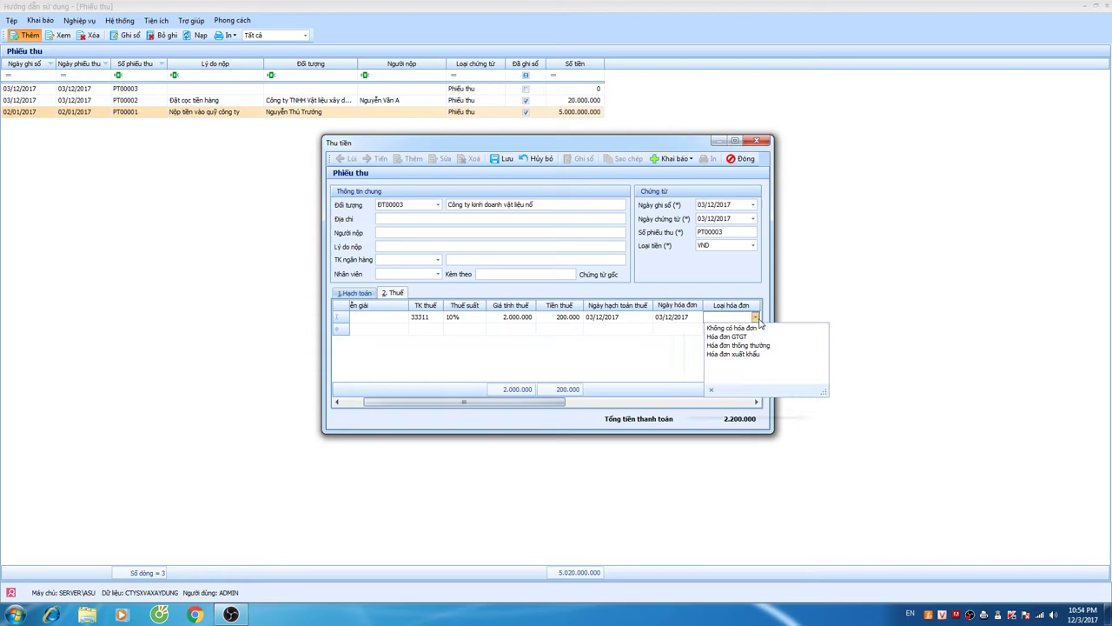
click(740, 338)
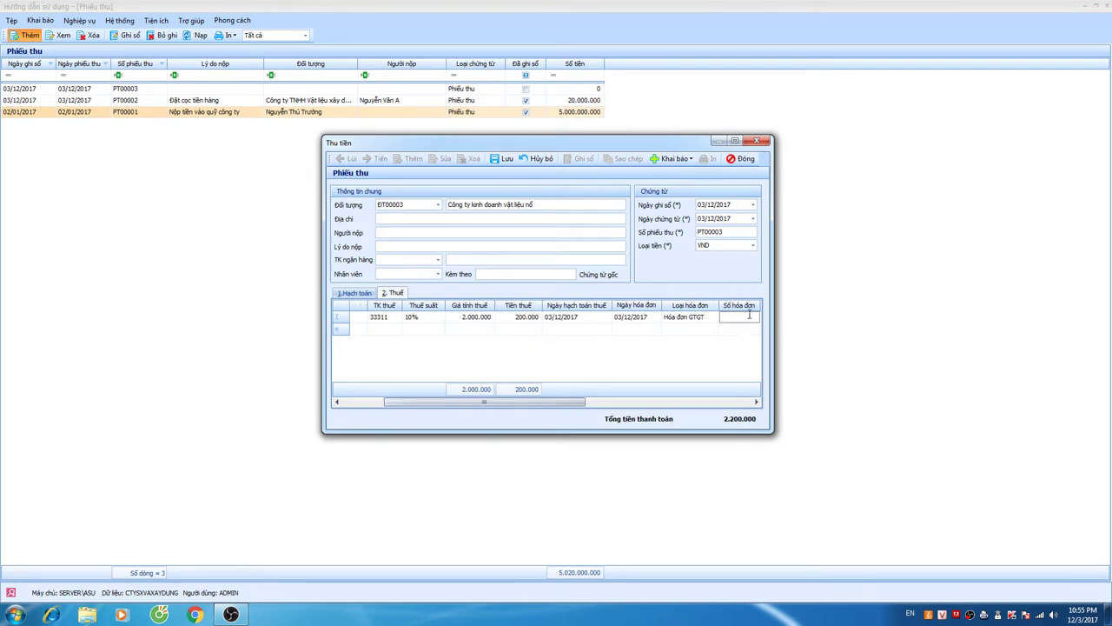
text(1323123)
Step: Assign goods and services group (Nhóm HHDV) 1 to the tax line
drag(494, 408, 635, 405)
click(511, 318)
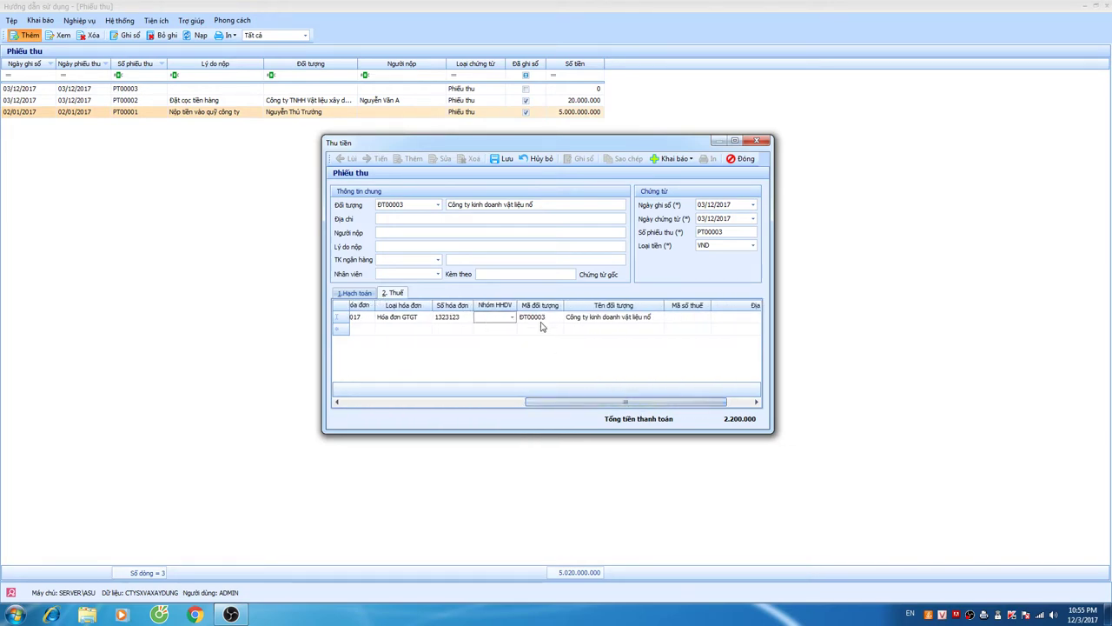
click(513, 318)
click(540, 341)
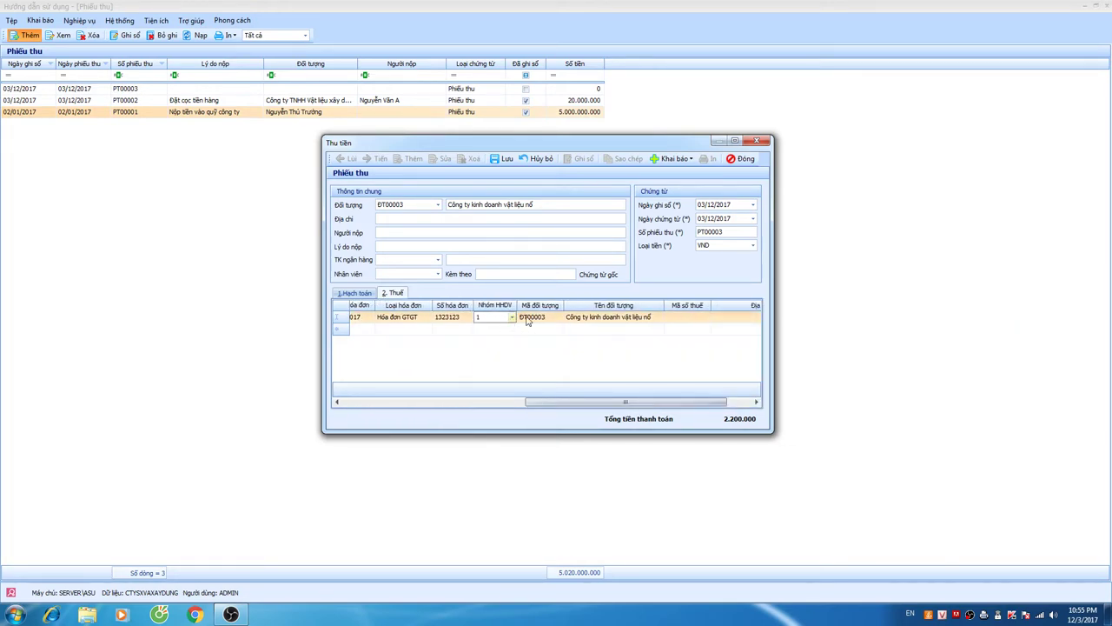
key(Tab)
Step: Review the receipt's accounting and tax lines, and discard the unsaved receipt
drag(622, 405, 443, 405)
click(372, 294)
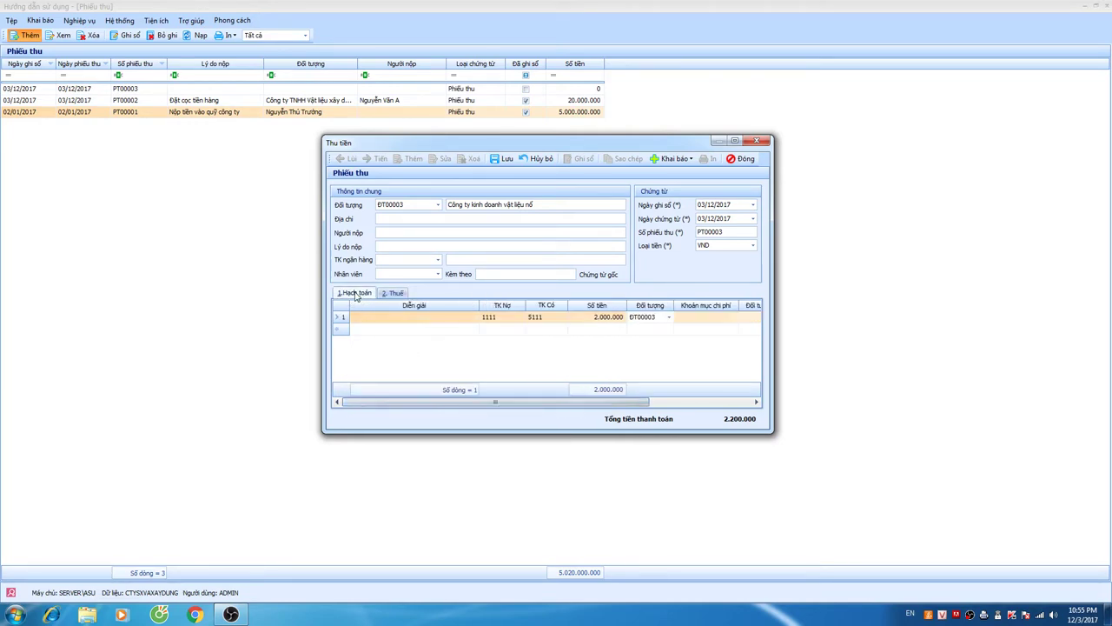
click(395, 294)
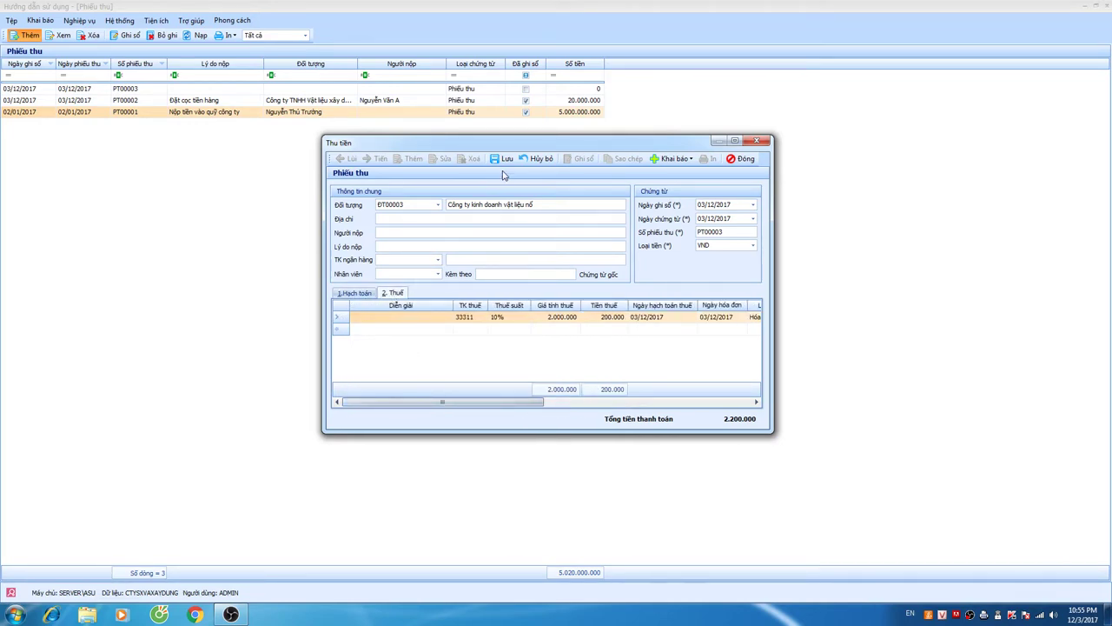
click(539, 159)
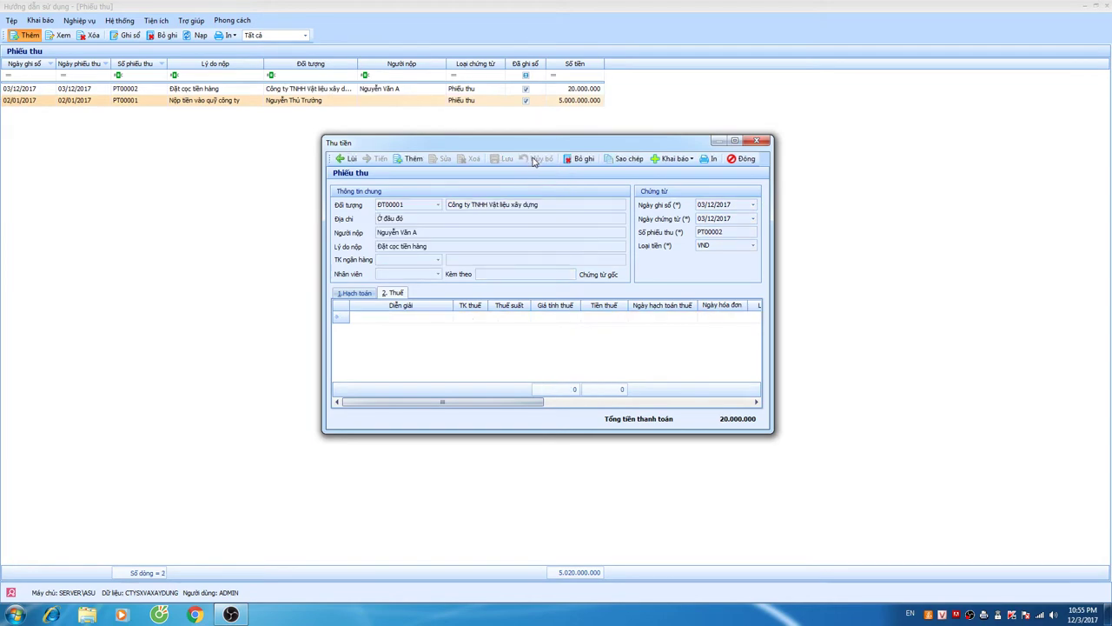
Step: Start another cash receipt with the second listed employee as both the object (Đối tượng) and the staff member (Nhân viên)
click(413, 160)
click(438, 205)
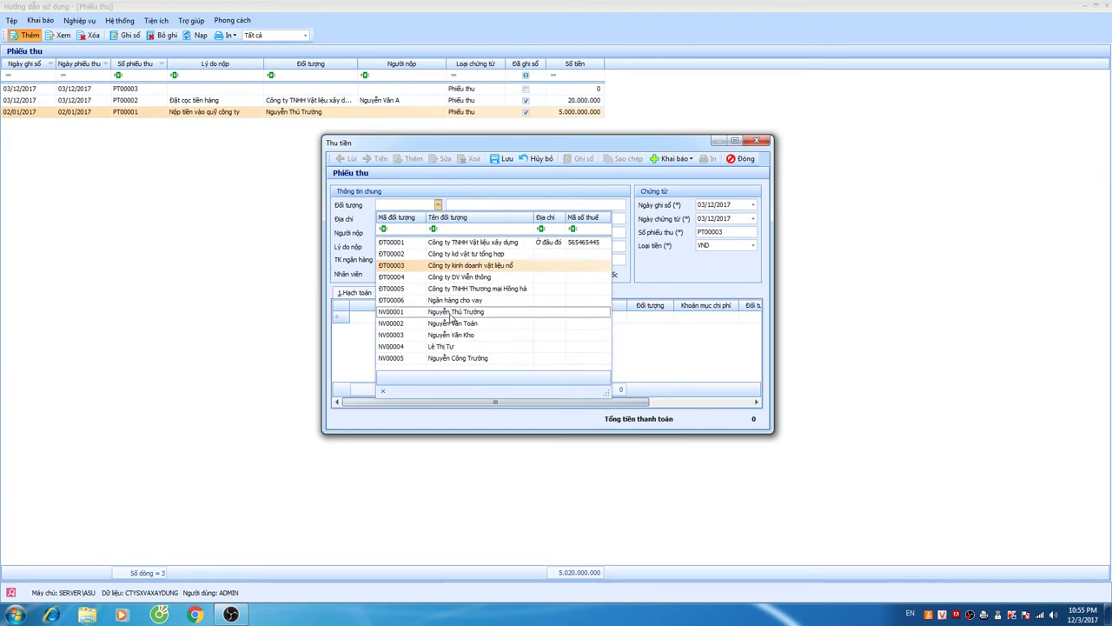
click(468, 325)
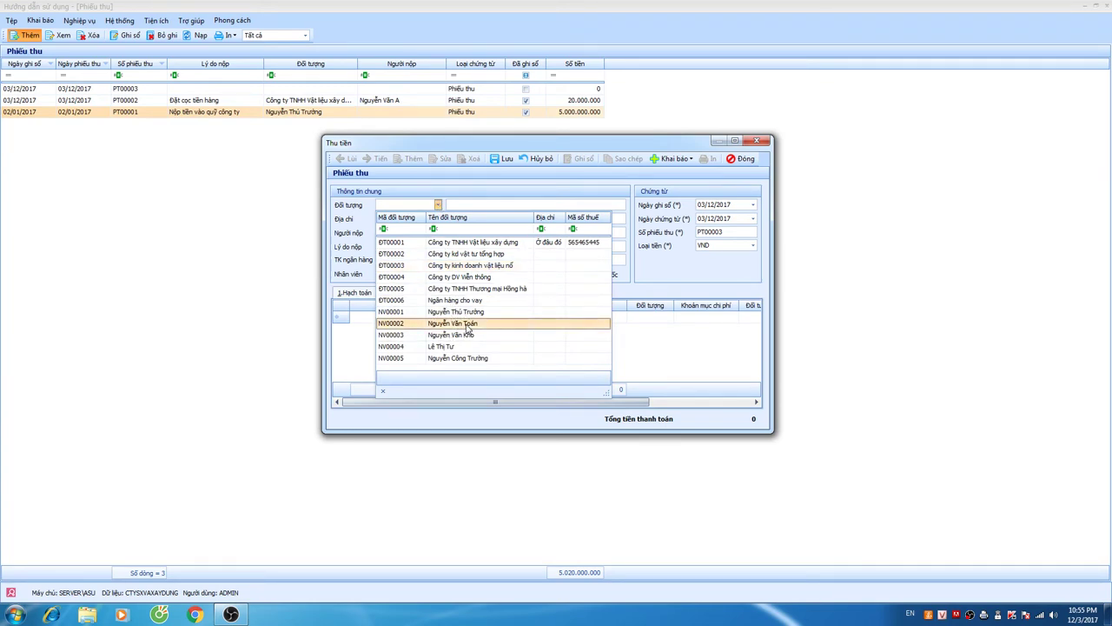
key(Tab)
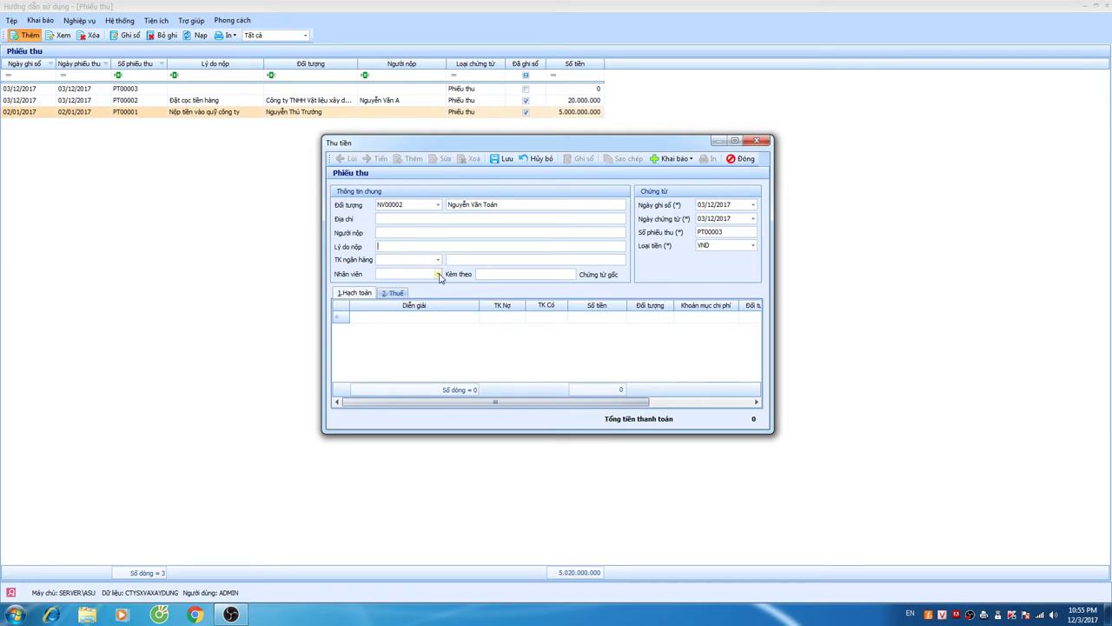
click(438, 274)
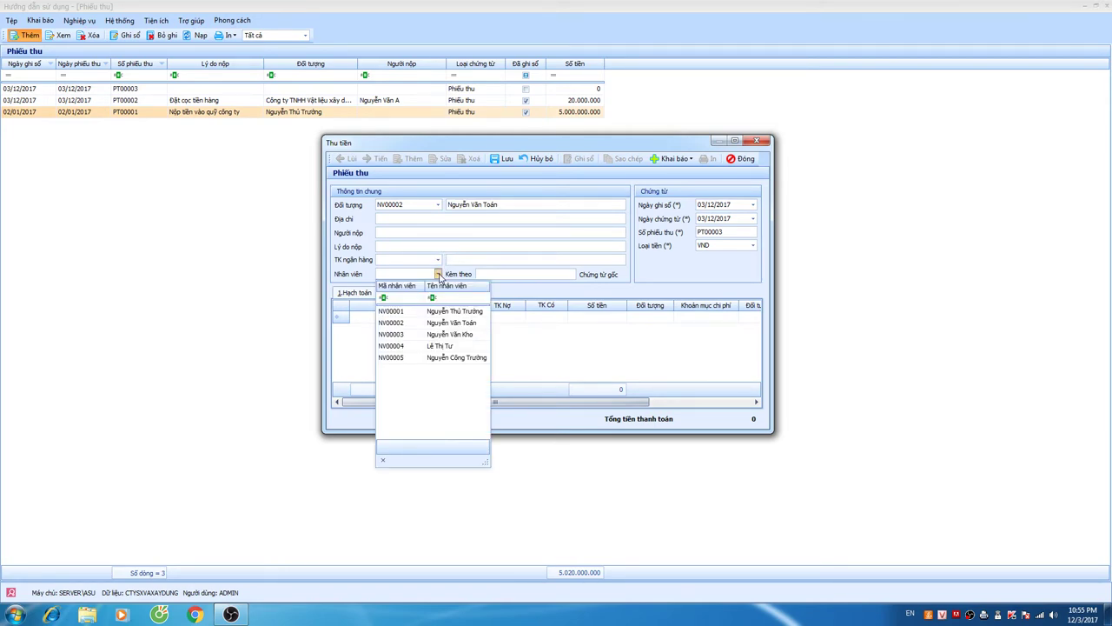
click(443, 322)
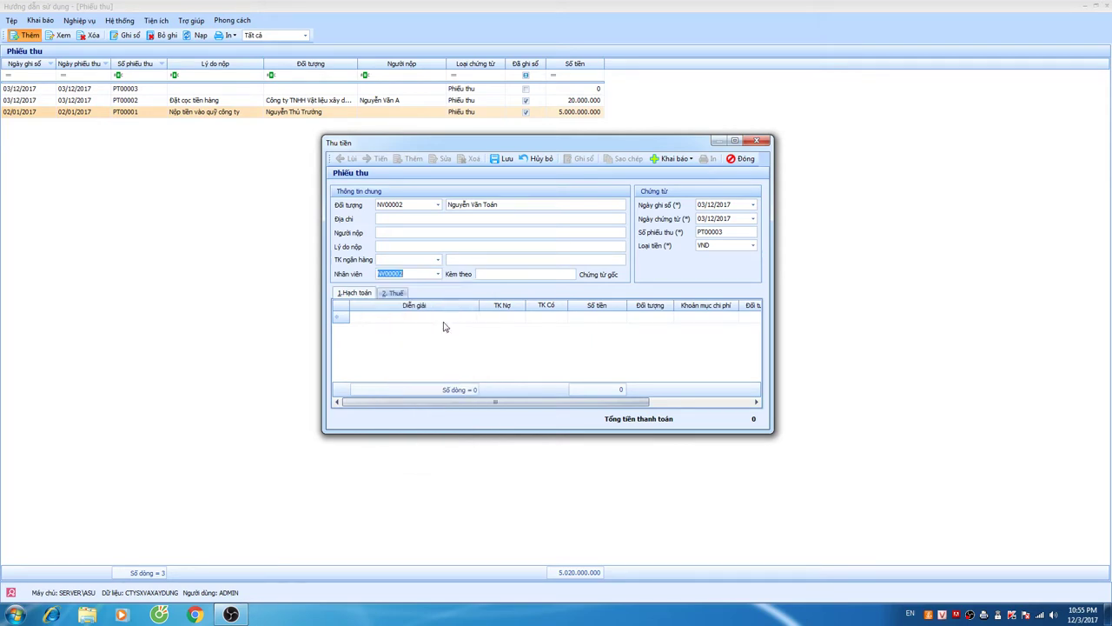
Step: Add an accounting line with debit account 1111 to the employee receipt
key(Tab)
click(421, 274)
click(537, 274)
key(Tab)
key(Tab)
click(450, 320)
key(Tab)
key(Tab)
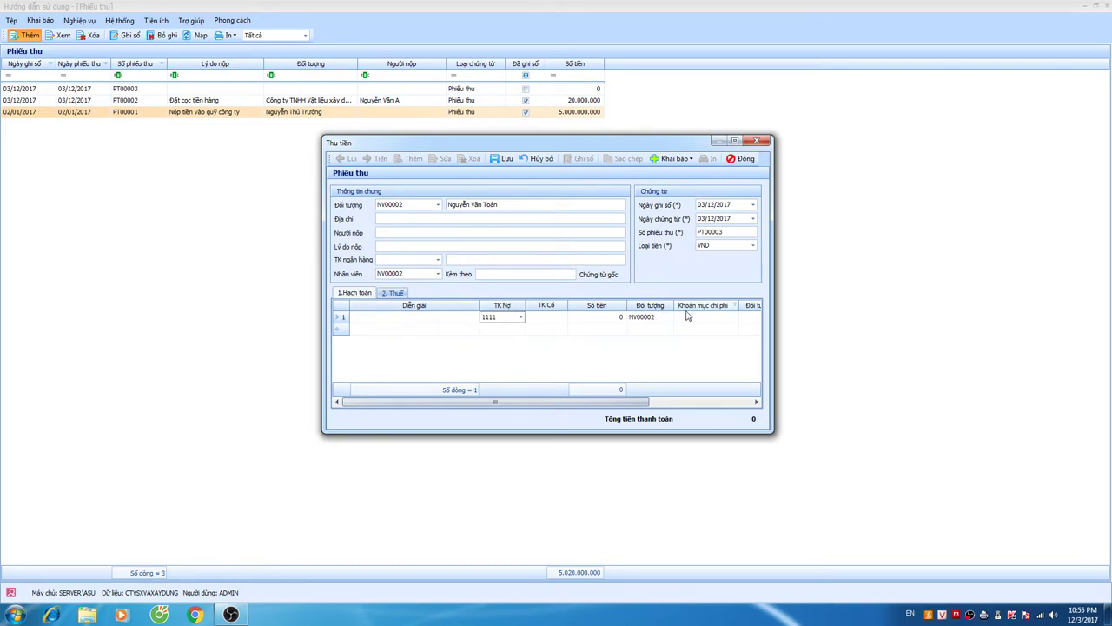
Step: Set the line's credit account to 141 and its amount to 2.000.000, and discard the employee receipt
text(141)
text(2)
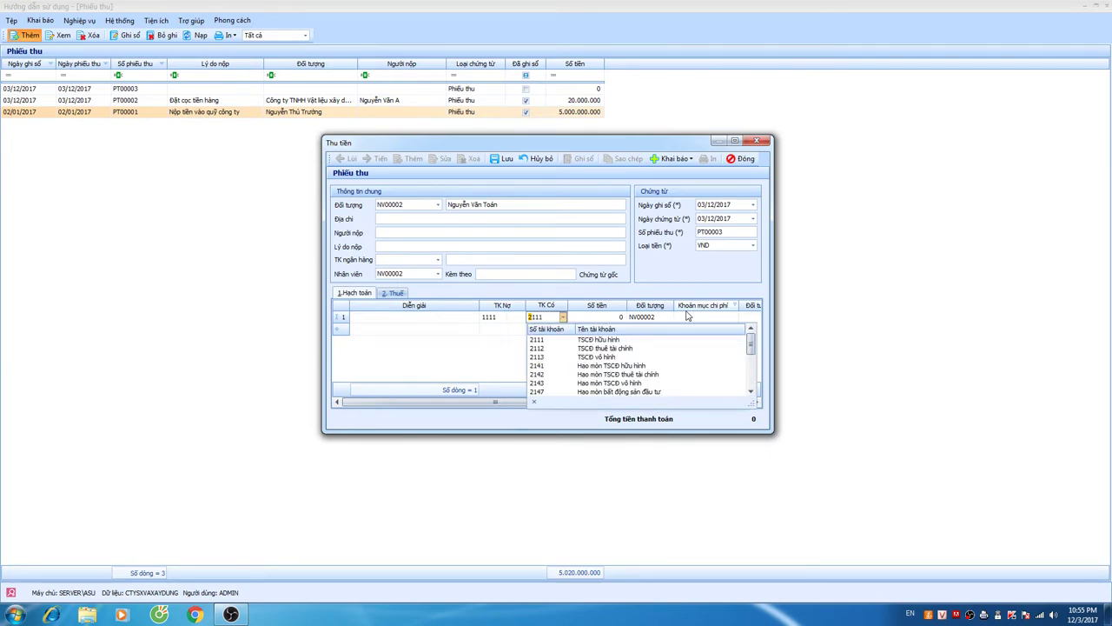
text(111)
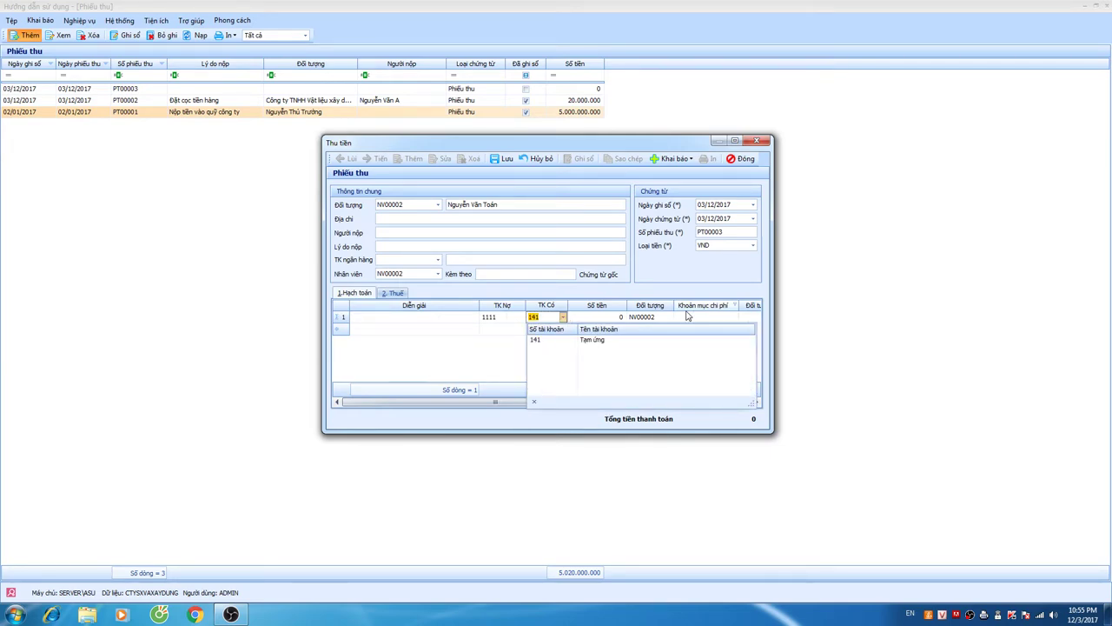
key(Return)
key(shift+Tab)
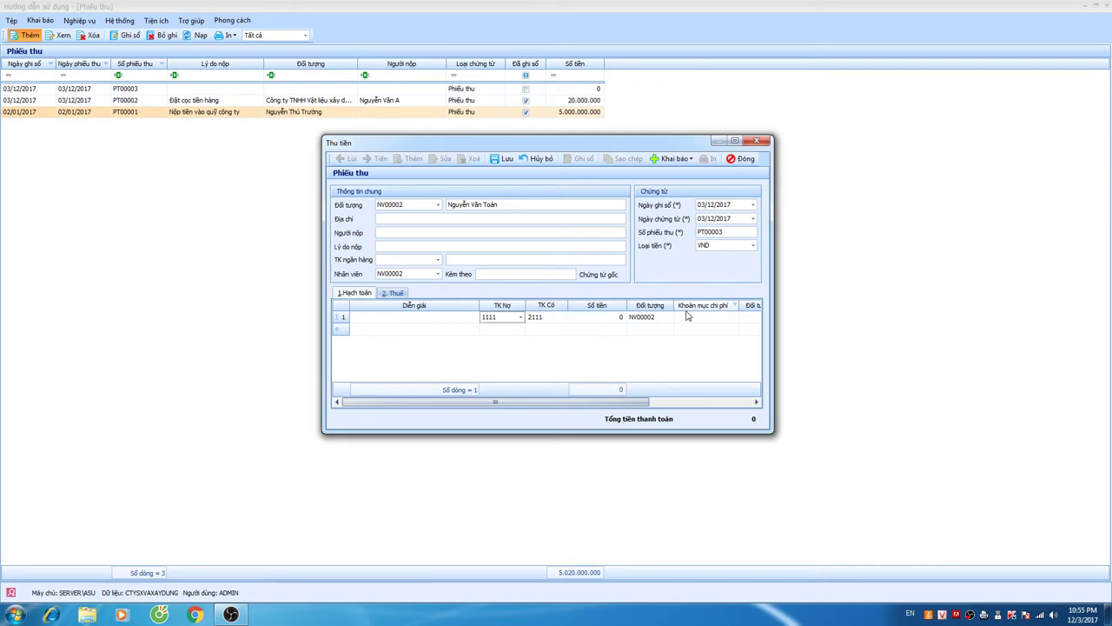
key(Tab)
text(141)
key(Tab)
text(2000000)
key(Tab)
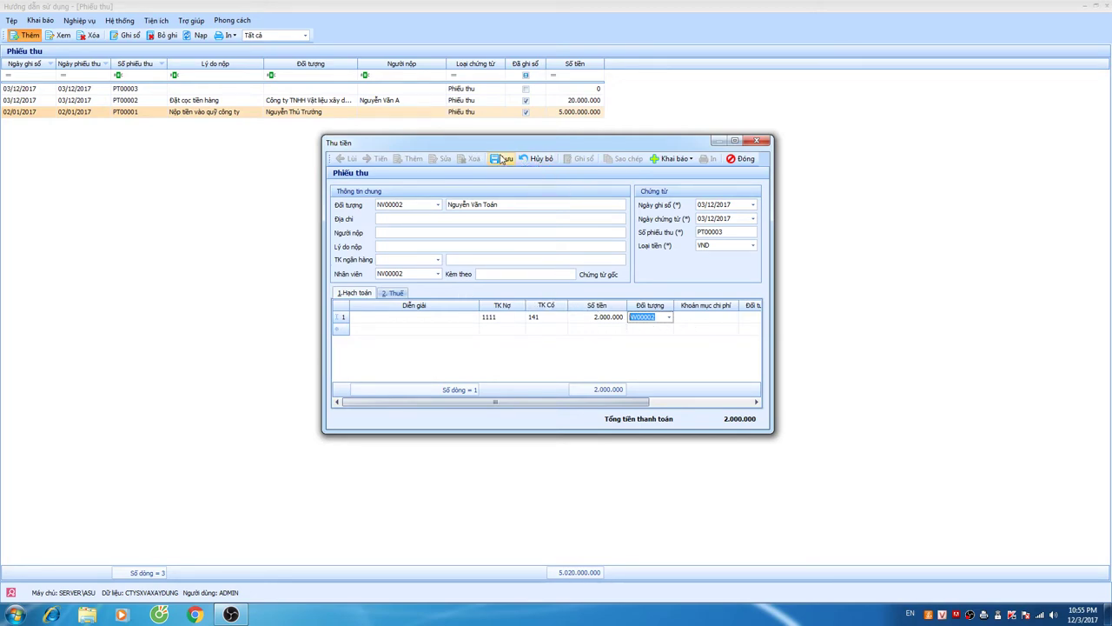
click(534, 159)
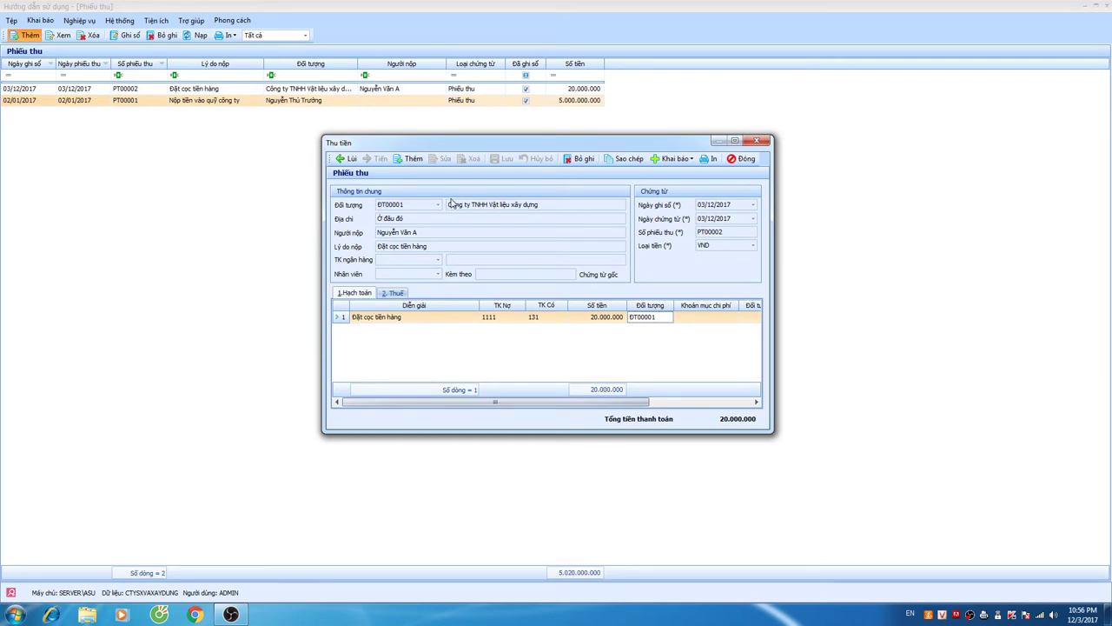
Step: Start a new cash receipt with Ngân hàng cho vay as the object and the Ngân hàng Vietcombank account as the bank account
click(414, 162)
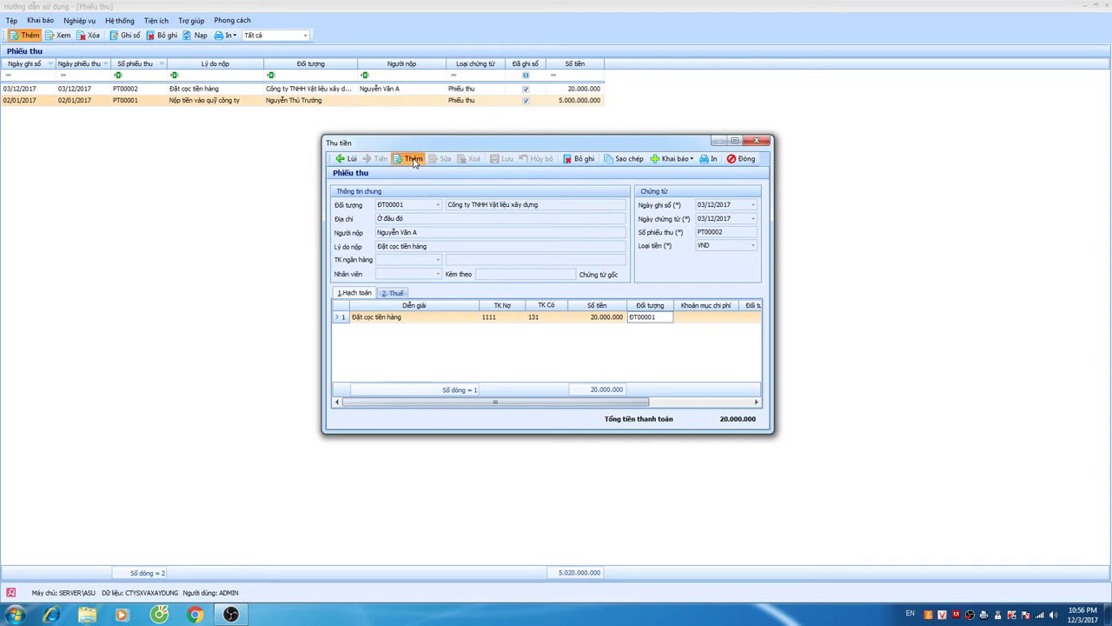
click(439, 205)
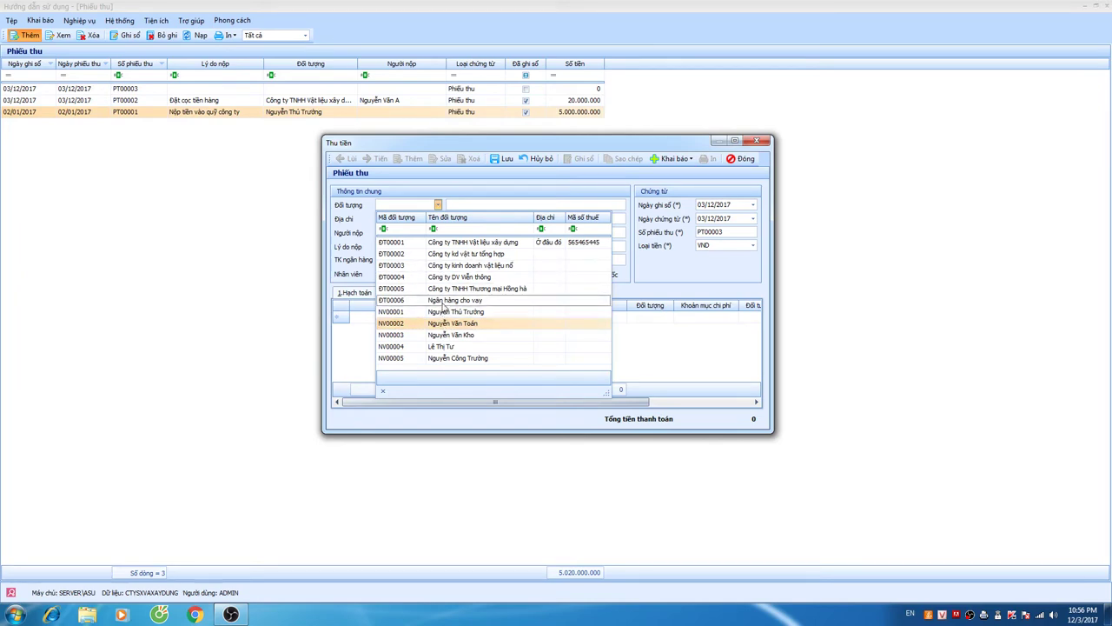
click(445, 300)
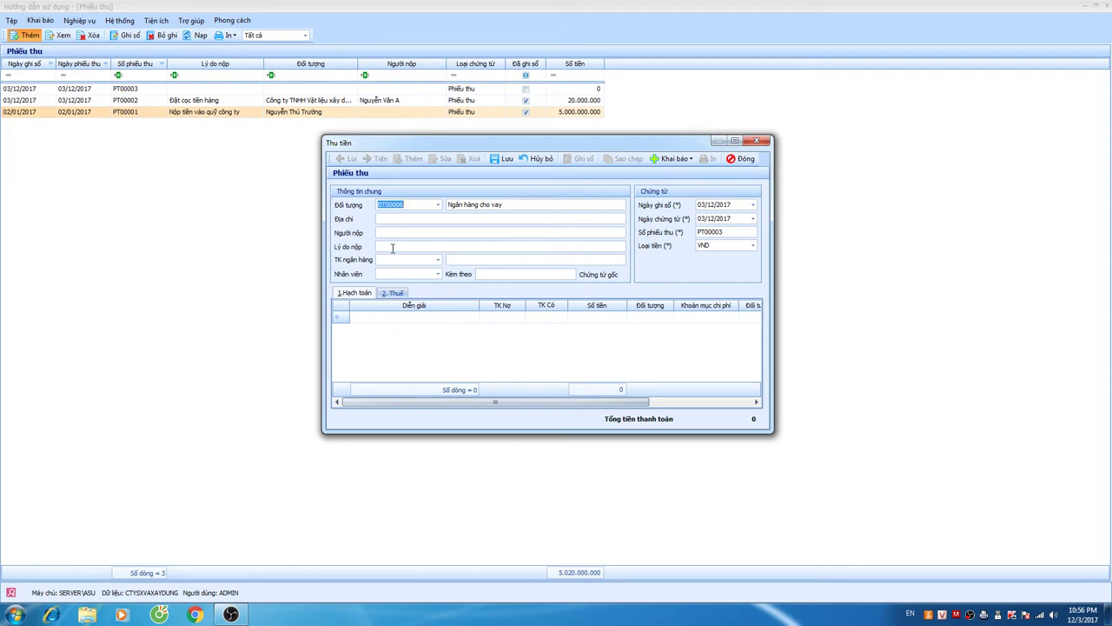
click(438, 259)
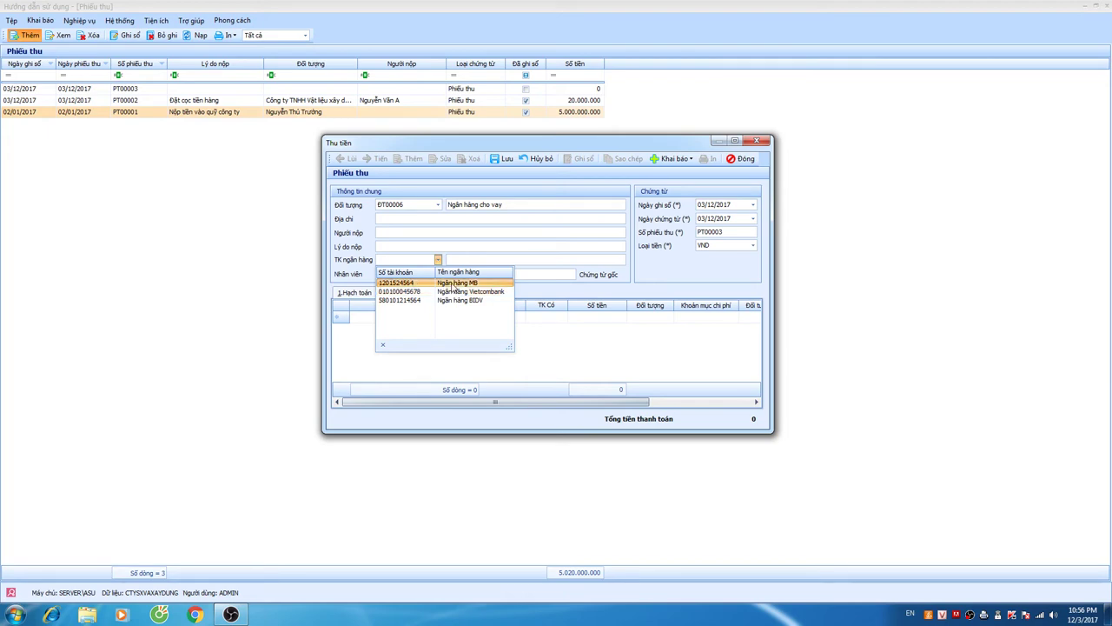
click(451, 293)
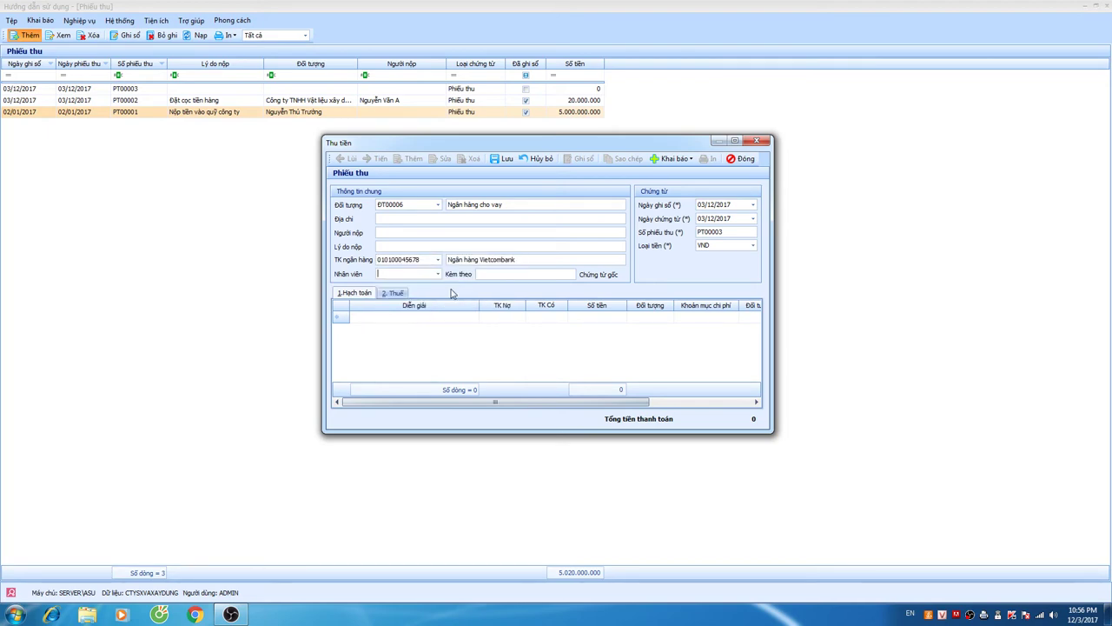
Step: Add an accounting line with credit account 1121 and the amount 500.000.000, and save the receipt
key(Tab)
key(Tab)
key(Tab)
key(Tab)
key(Tab)
key(Tab)
text(1121)
key(Tab)
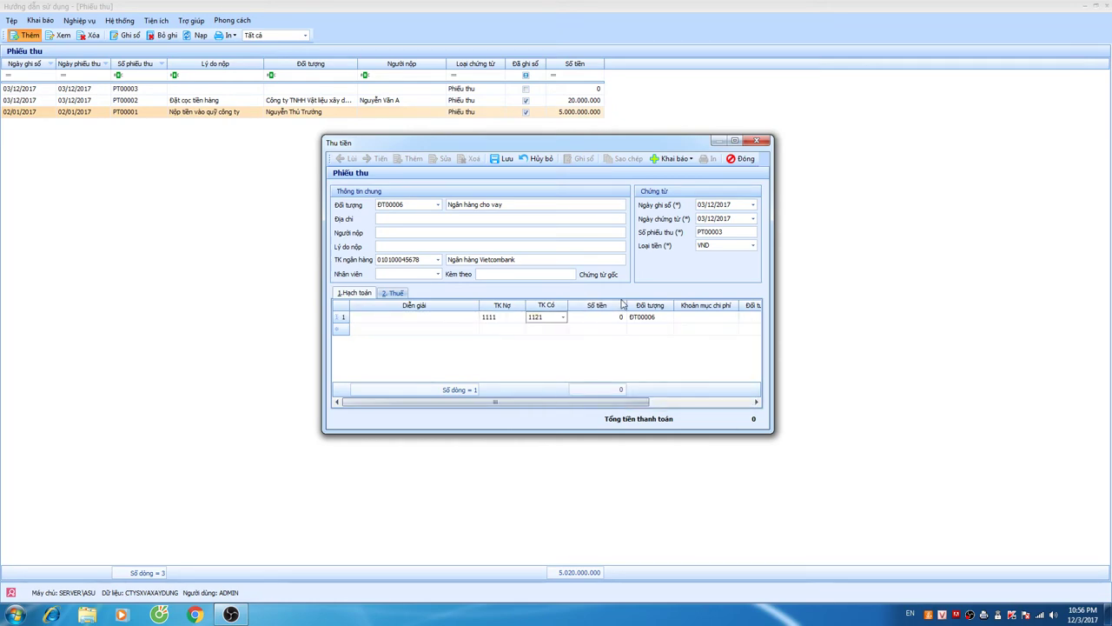
text(5.000.000)
key(Tab)
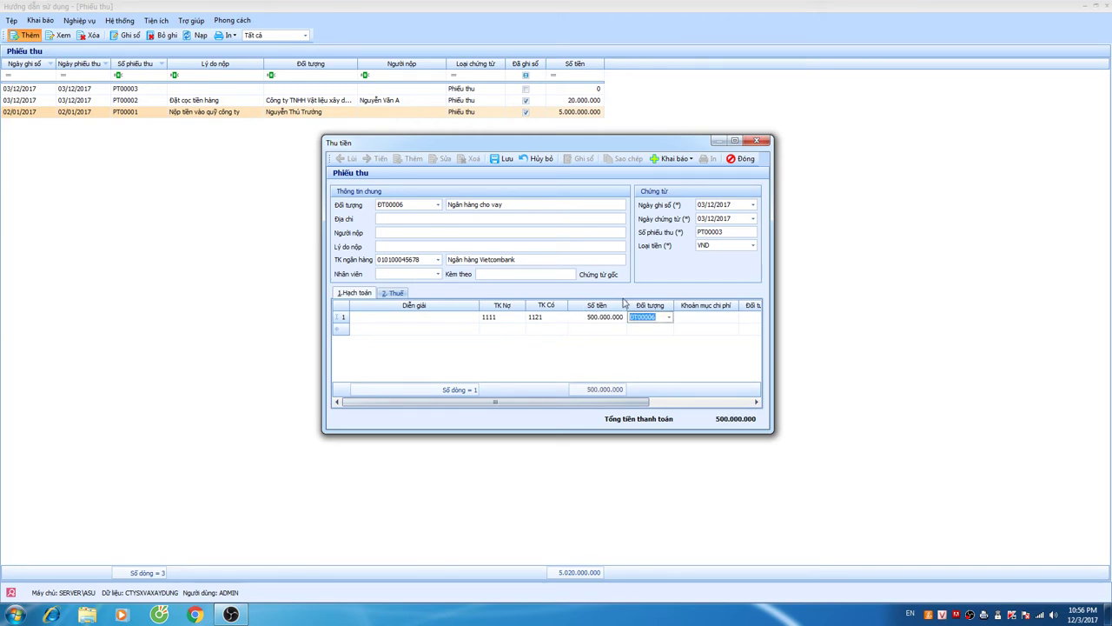
click(501, 159)
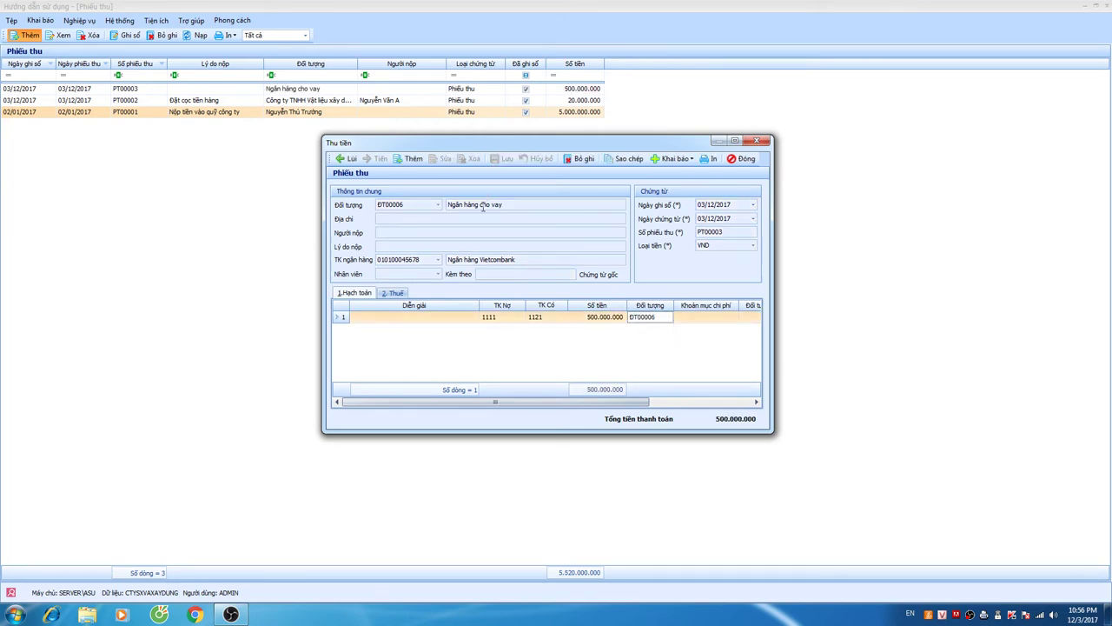
Step: Preview the printed receipt using the 01-TT-Phiếu thu form, and close the preview
click(390, 233)
click(710, 160)
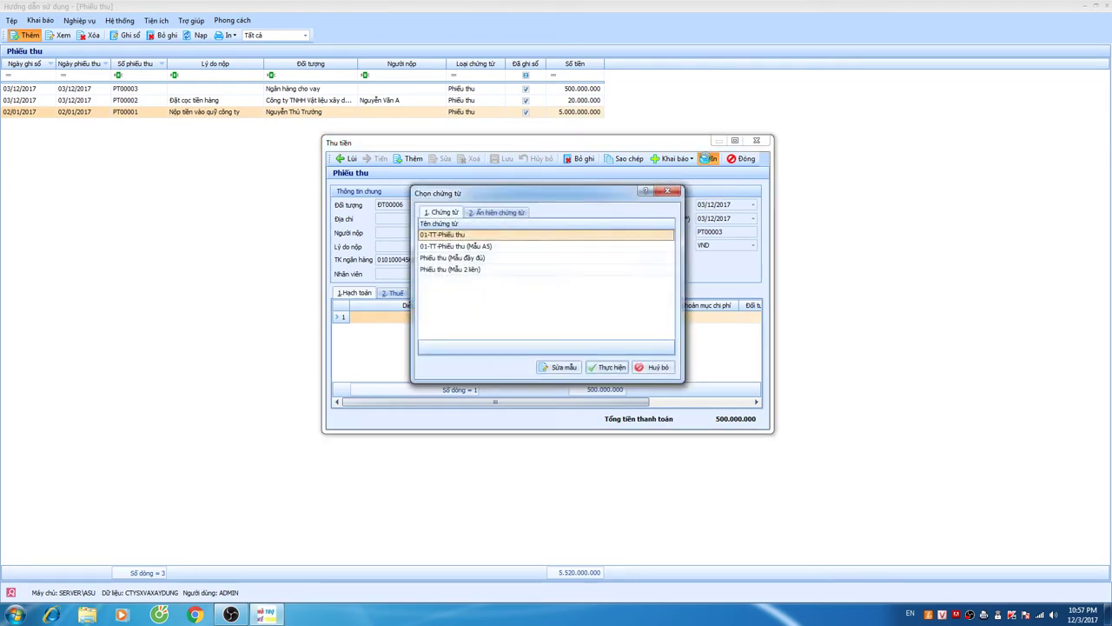
click(466, 247)
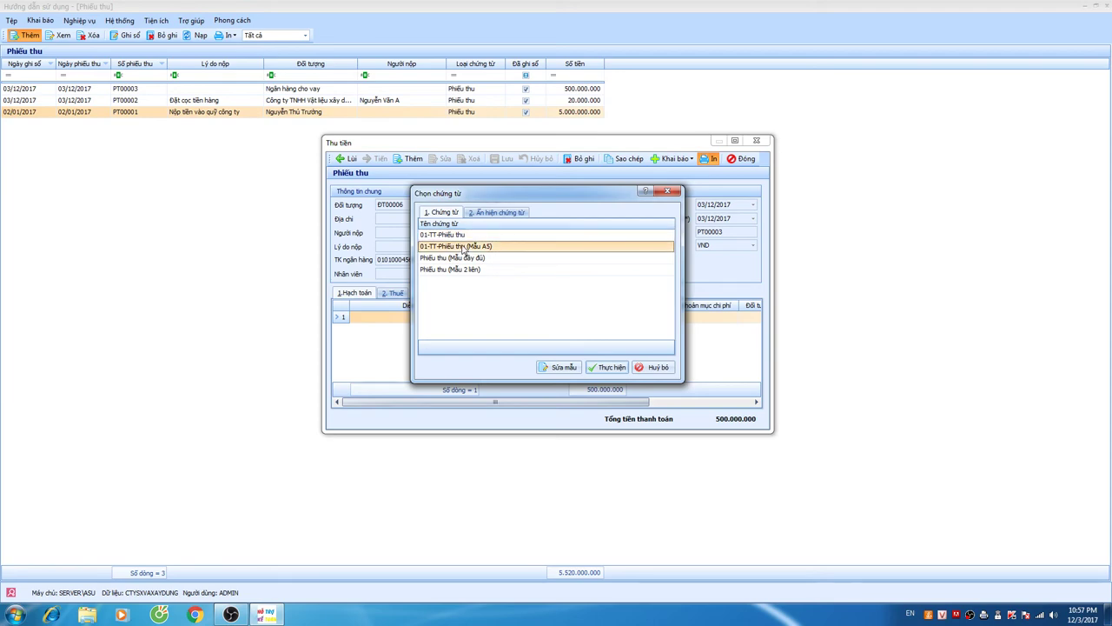
click(466, 236)
click(608, 368)
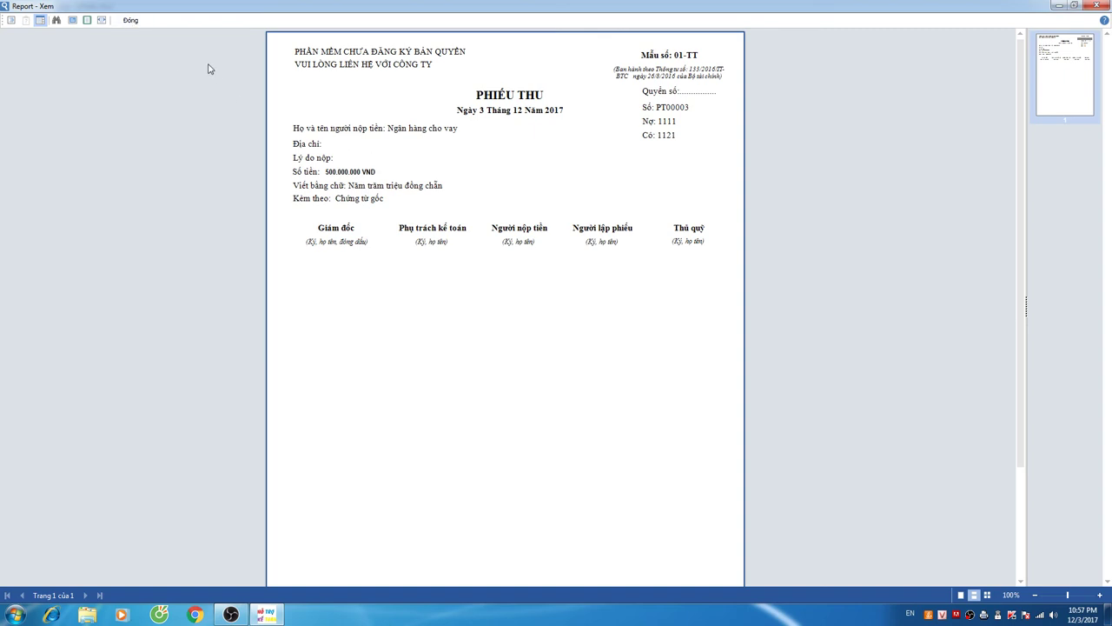
click(131, 21)
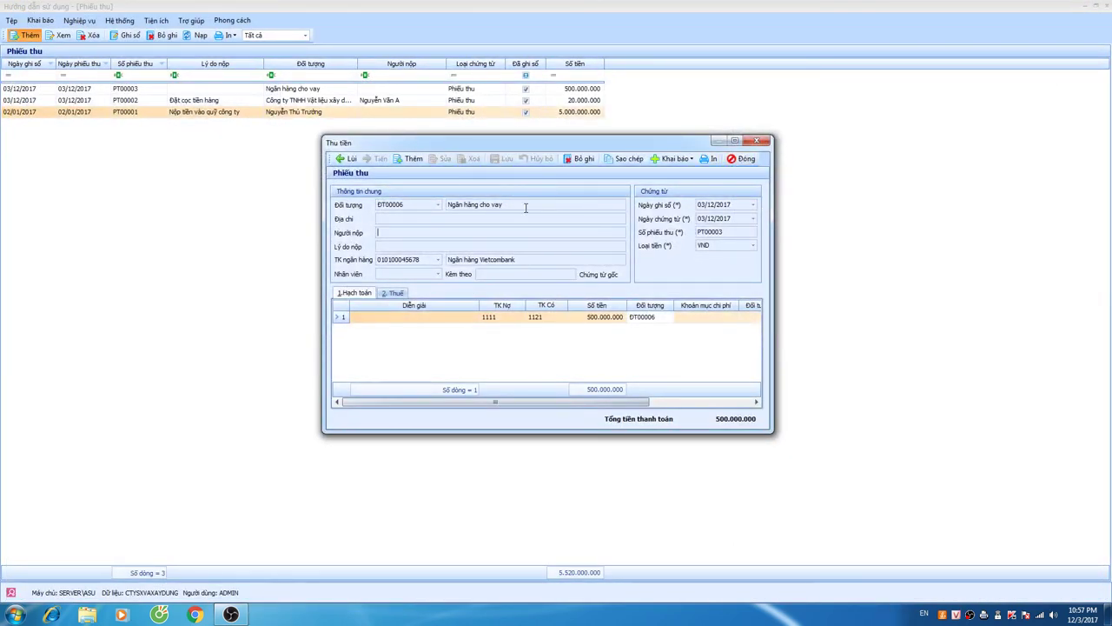
Step: Close the bank receipt's window and select all the receipts in the Phiếu thu list at once
click(740, 159)
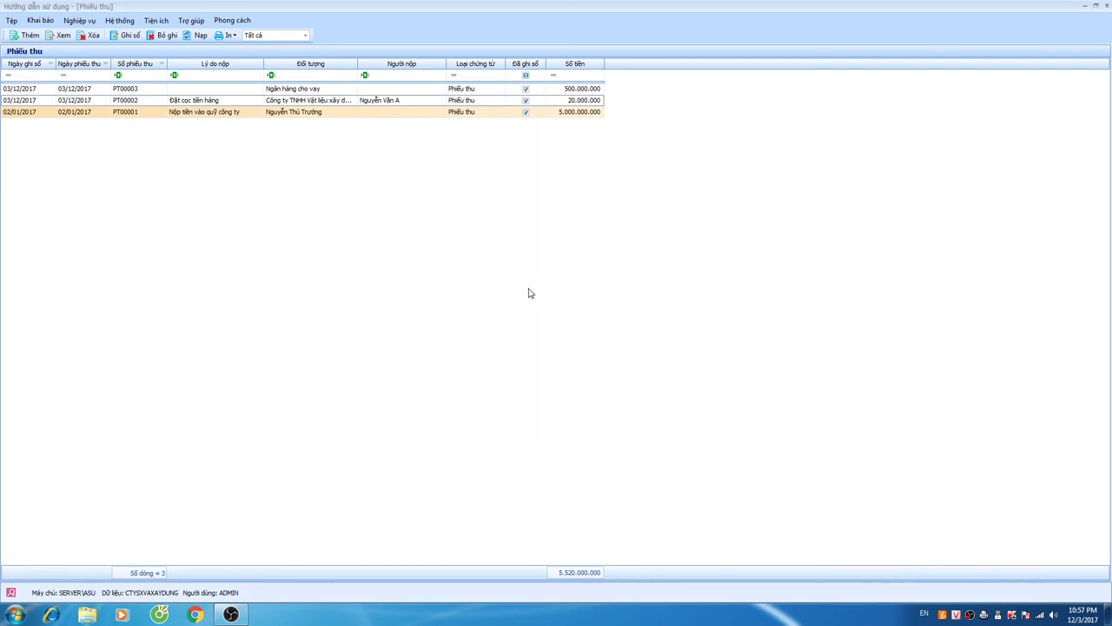
click(139, 101)
click(136, 113)
click(132, 112)
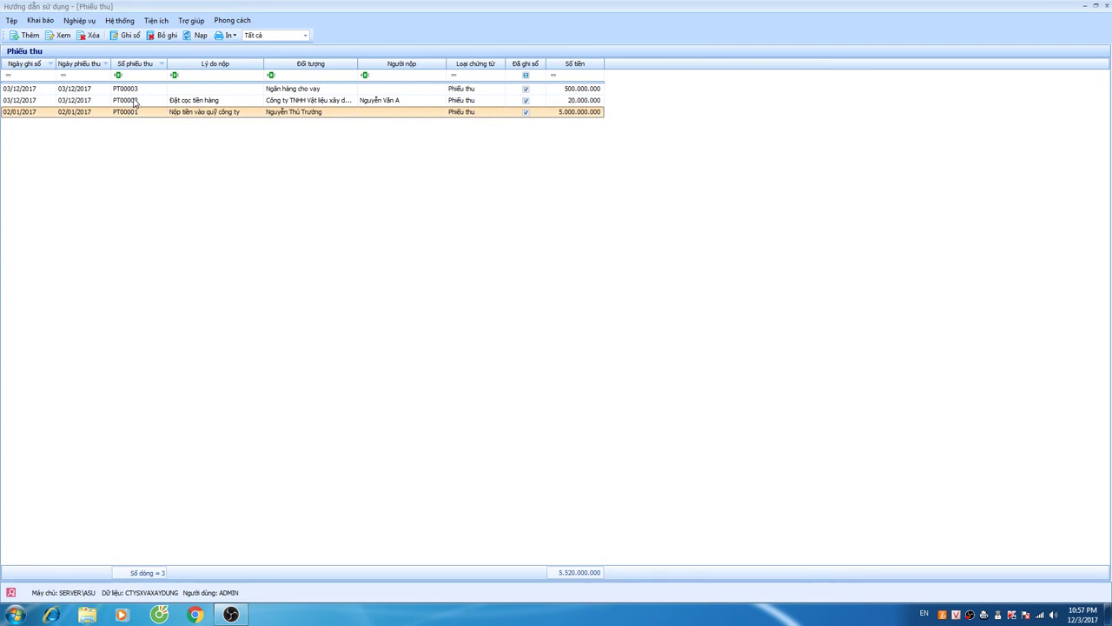
key(ctrl+a)
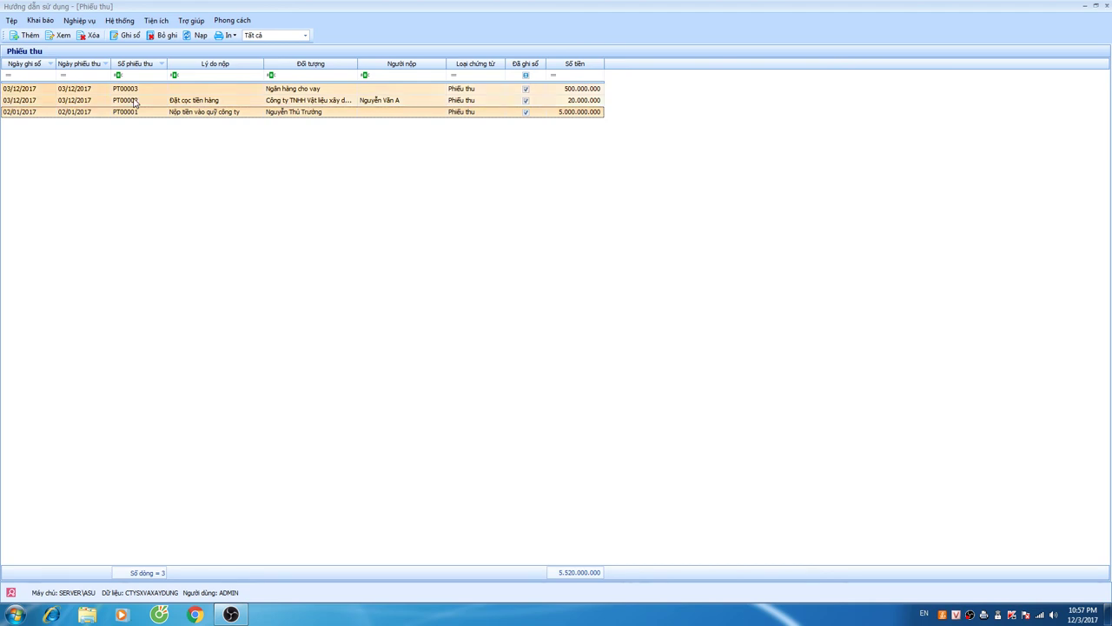
Step: Select receipts PT00001, PT00002 and PT00003 one by one, preview them together using the 01-TT-Phiếu thu form, and close the preview
click(142, 113)
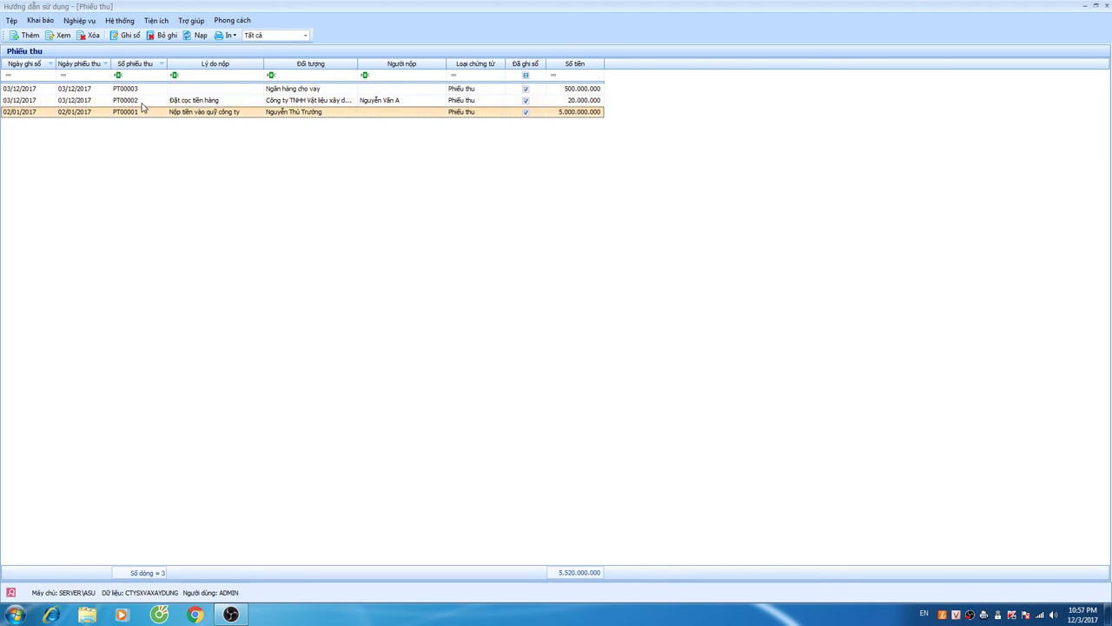
ctrl+click(141, 102)
ctrl+click(139, 90)
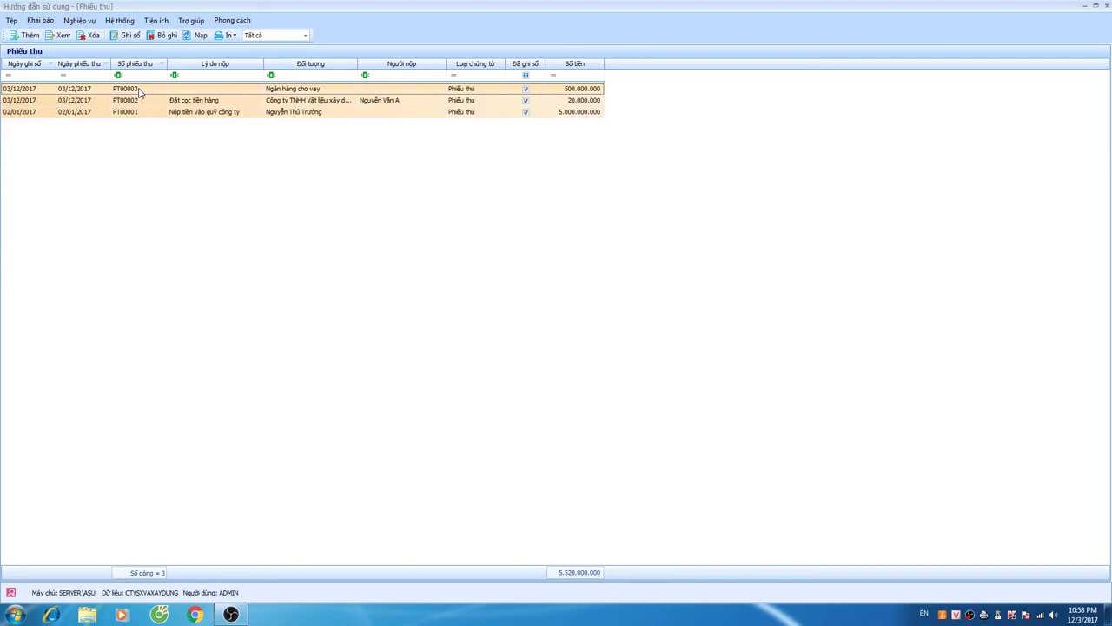
click(229, 35)
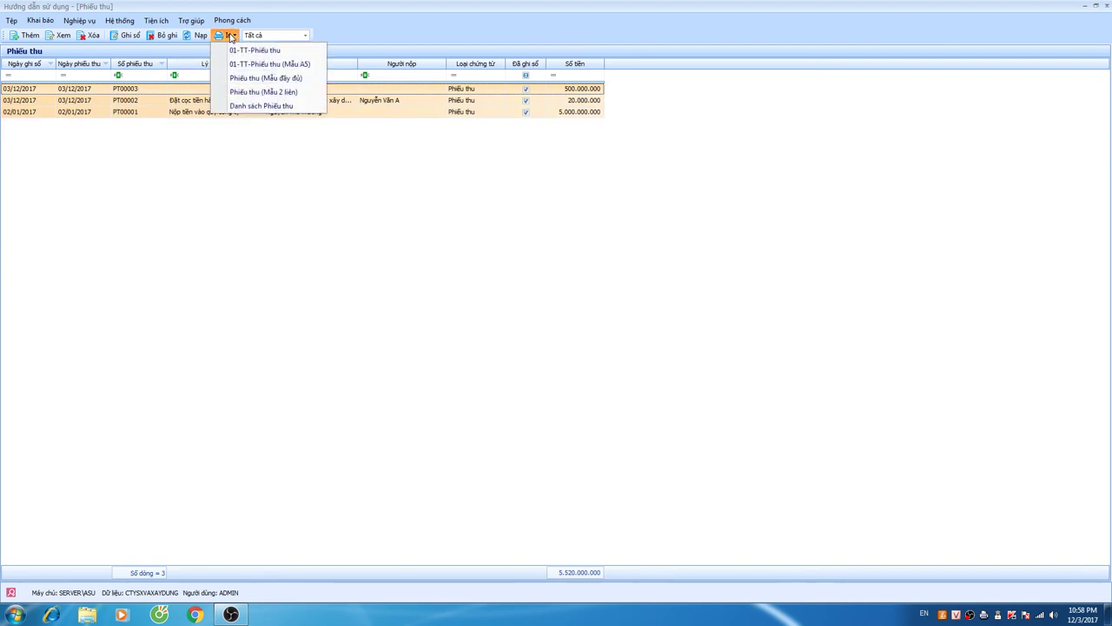
click(254, 51)
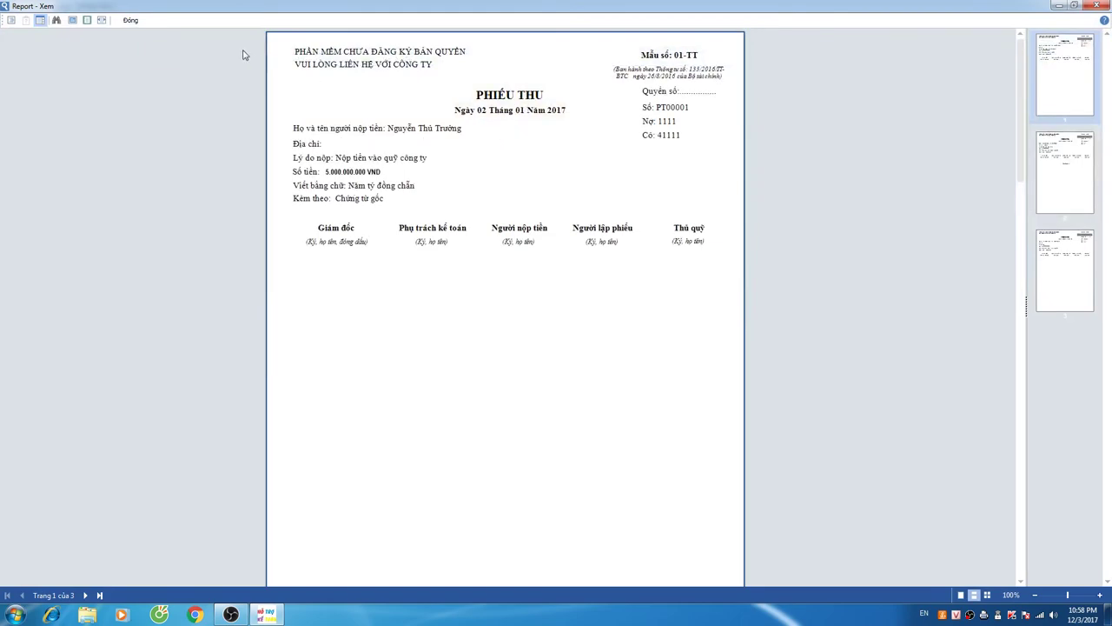
click(128, 21)
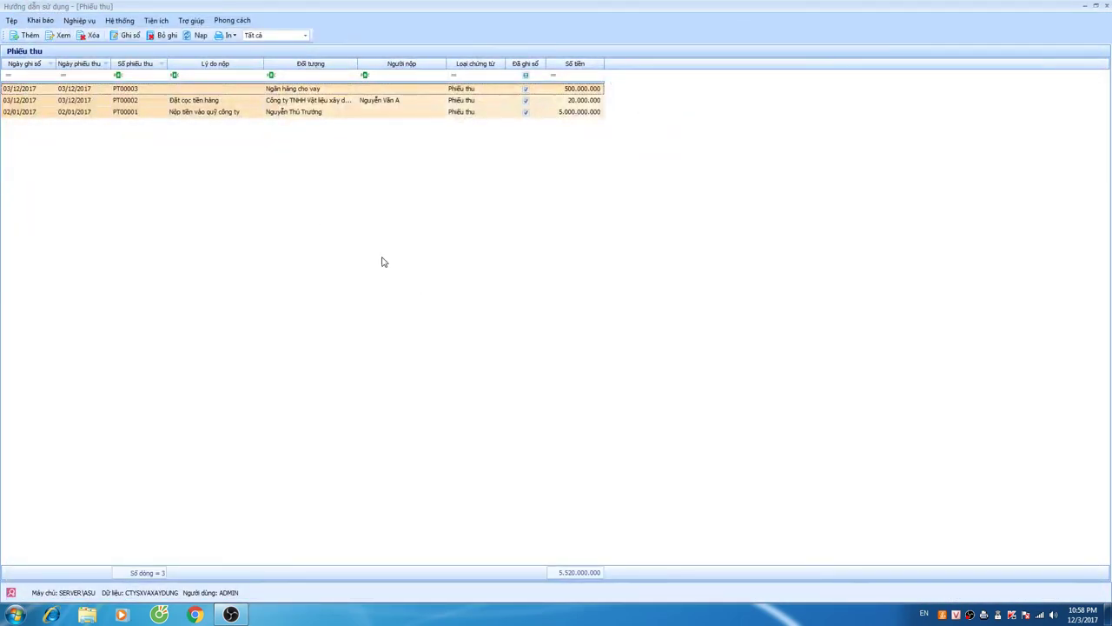